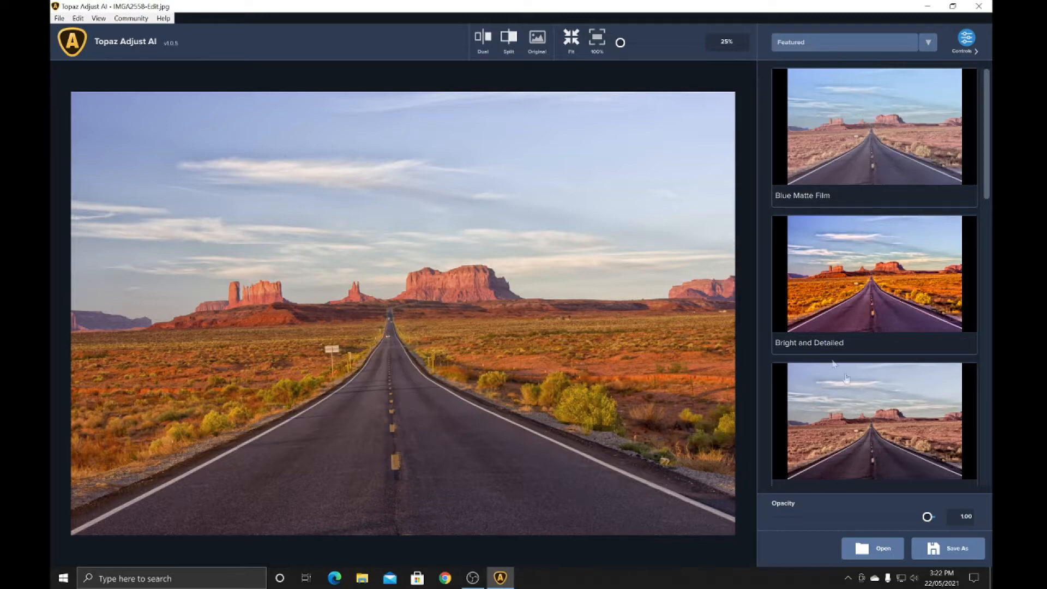
Apply the Dark Mood preset from the Featured collection to the desert road photo
scroll(929, 189, down, 2)
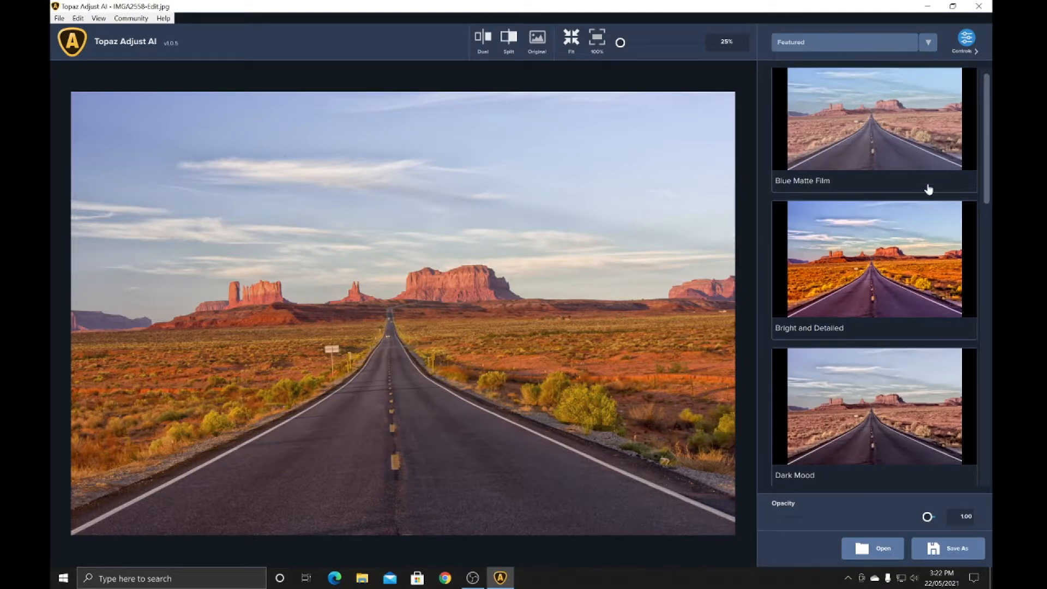
scroll(929, 188, down, 3)
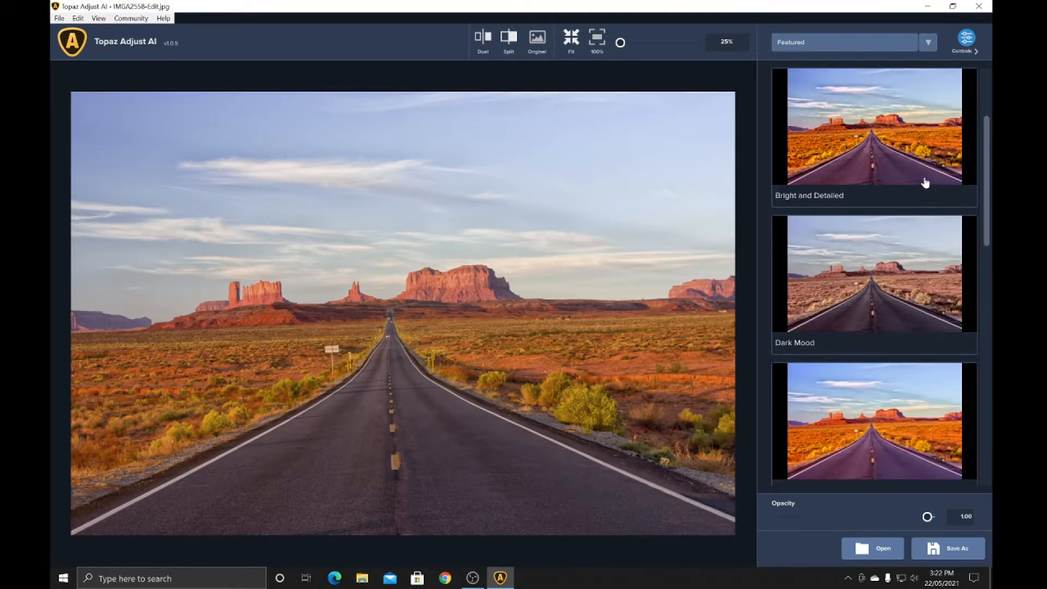
scroll(925, 182, down, 2)
click(887, 173)
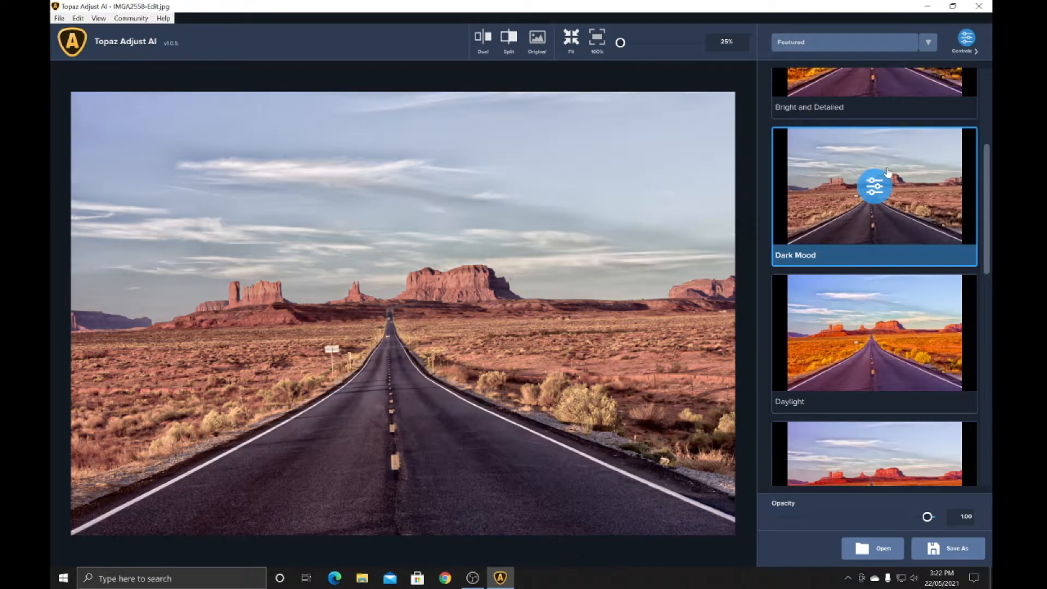
Browse the other Featured presets and open the adjustment controls of the Dark Mood preset
scroll(884, 196, down, 2)
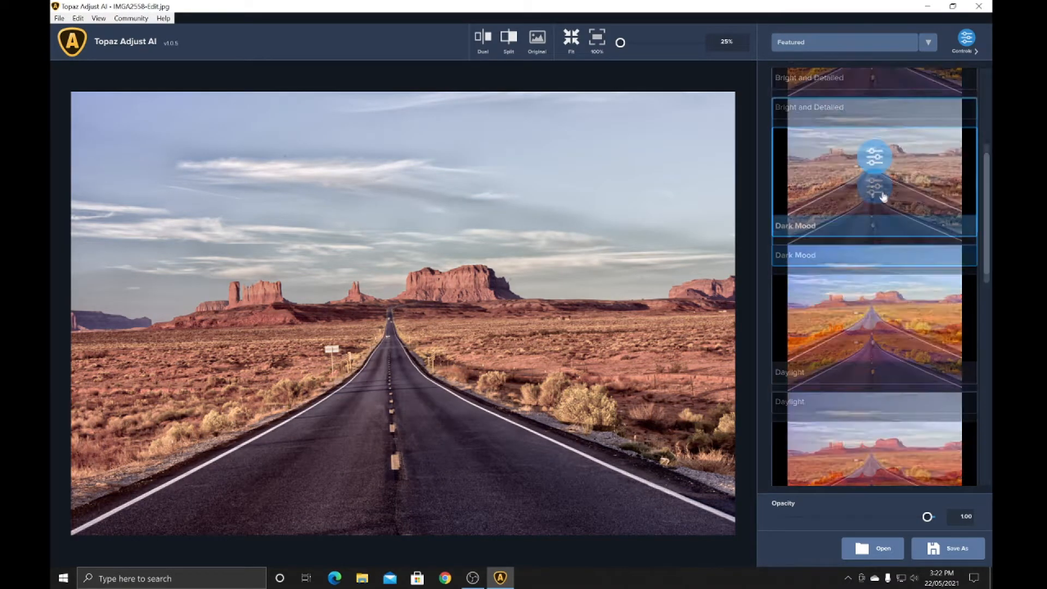
scroll(884, 197, down, 10)
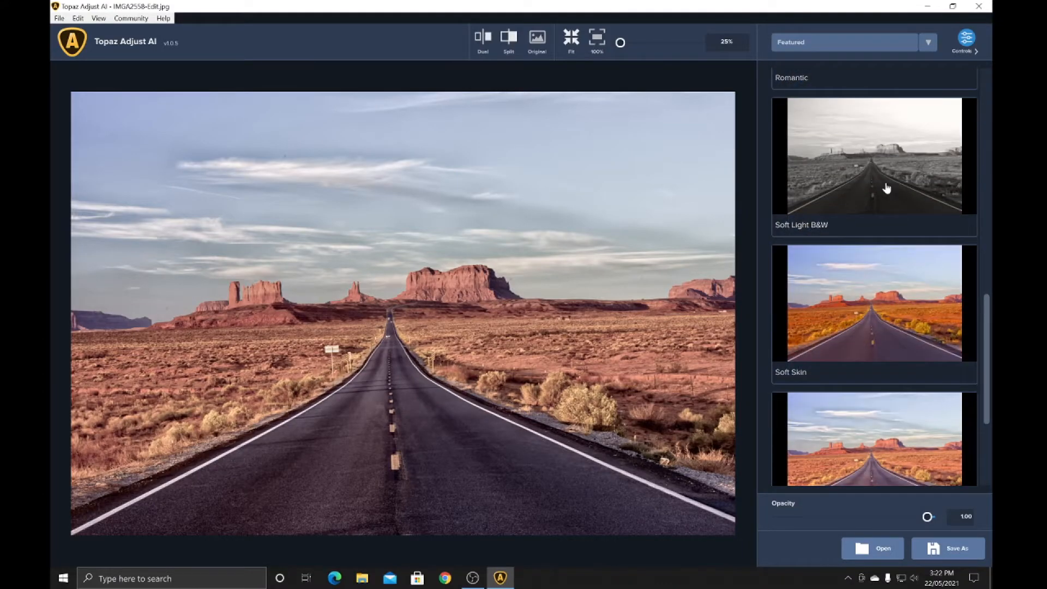
scroll(887, 188, down, 4)
scroll(885, 189, up, 6)
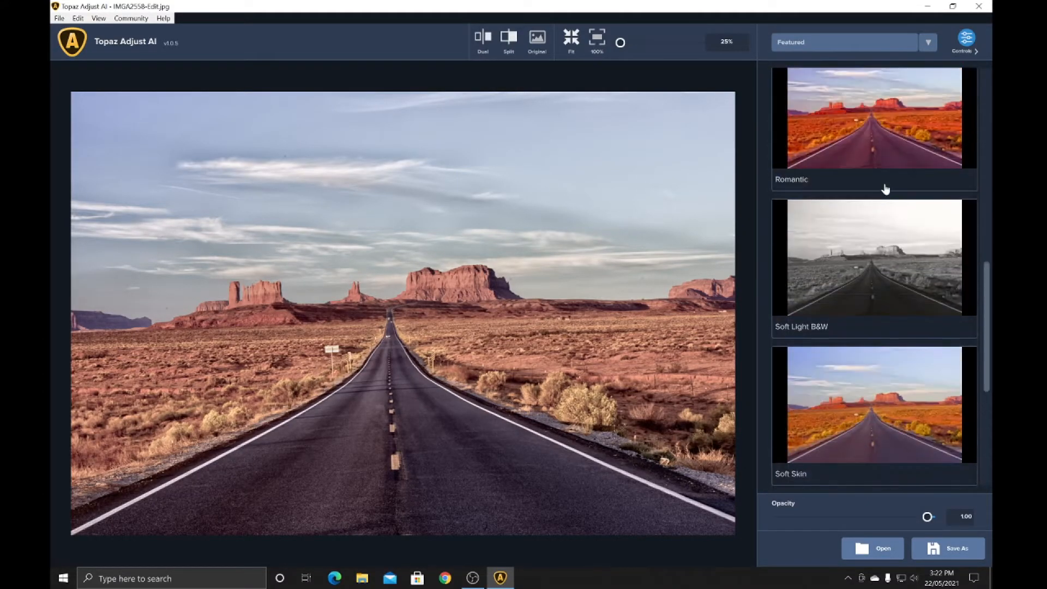
scroll(886, 189, up, 15)
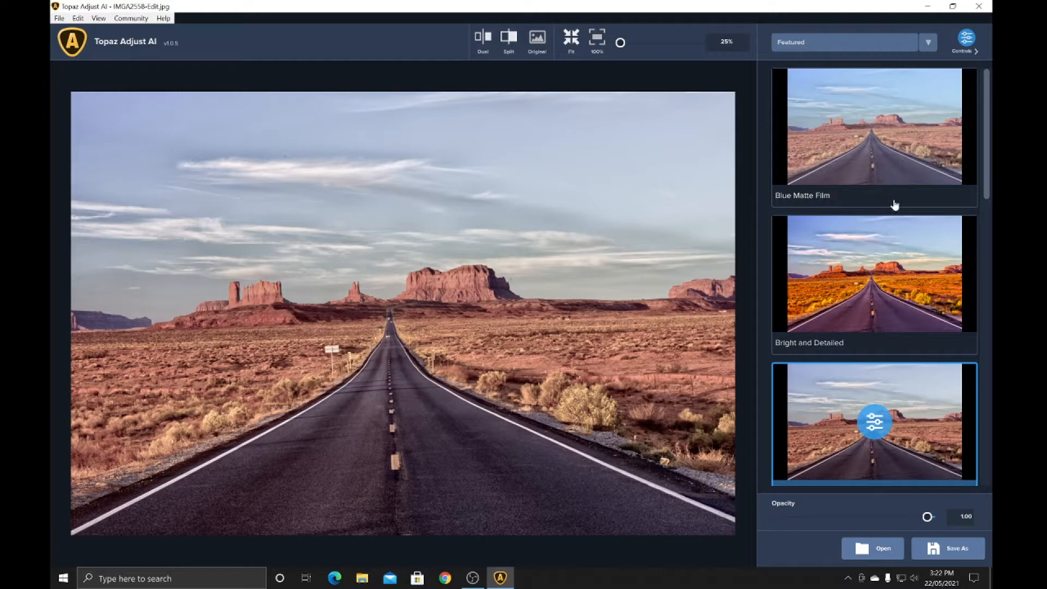
scroll(894, 189, down, 3)
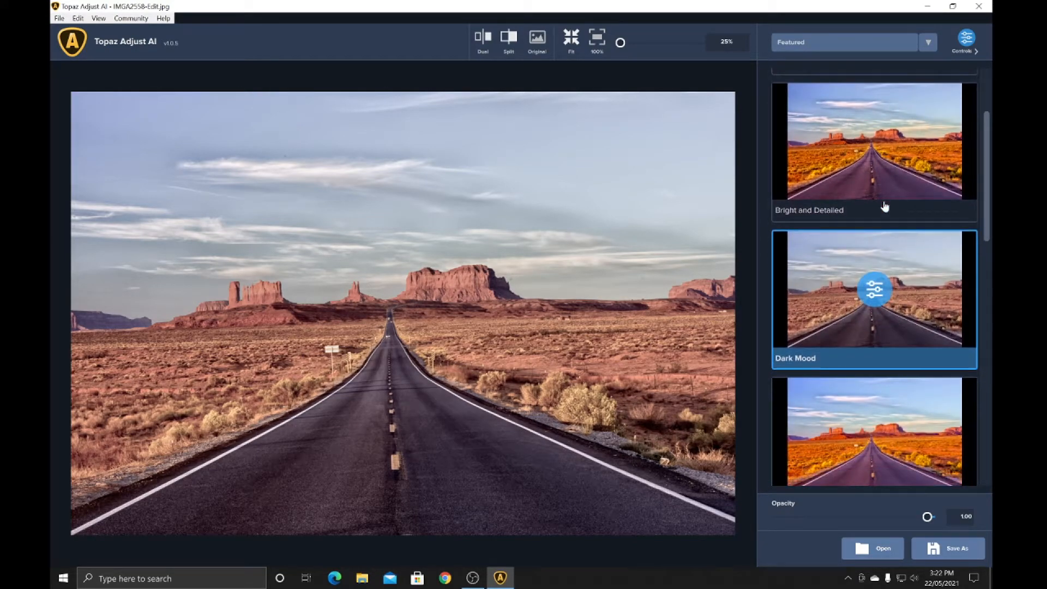
click(874, 292)
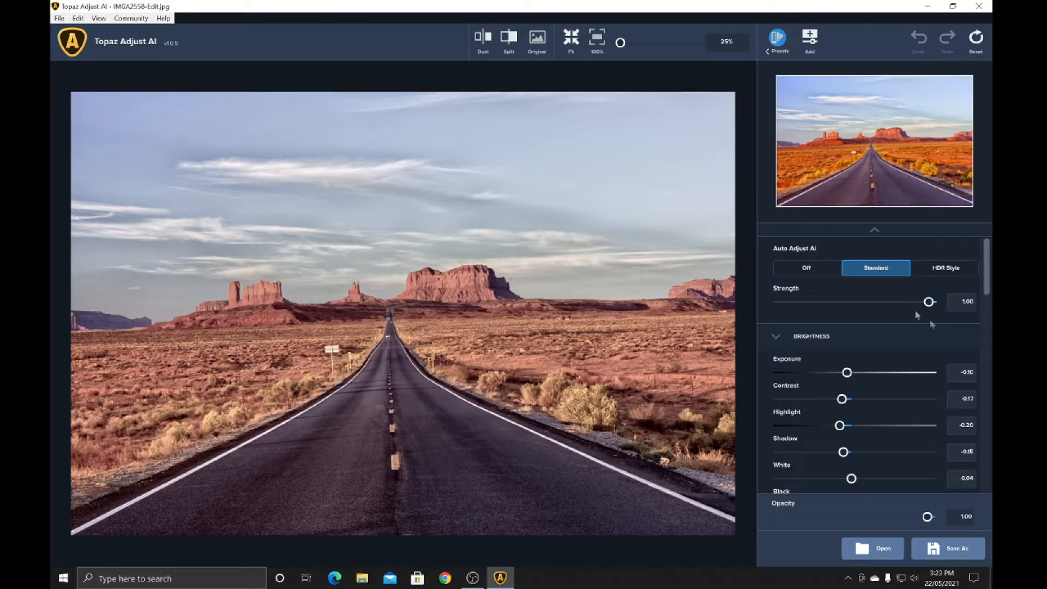
Examine the Dark Mood preset's Brightness and Color settings, from Exposure through Saturation
scroll(931, 252, down, 2)
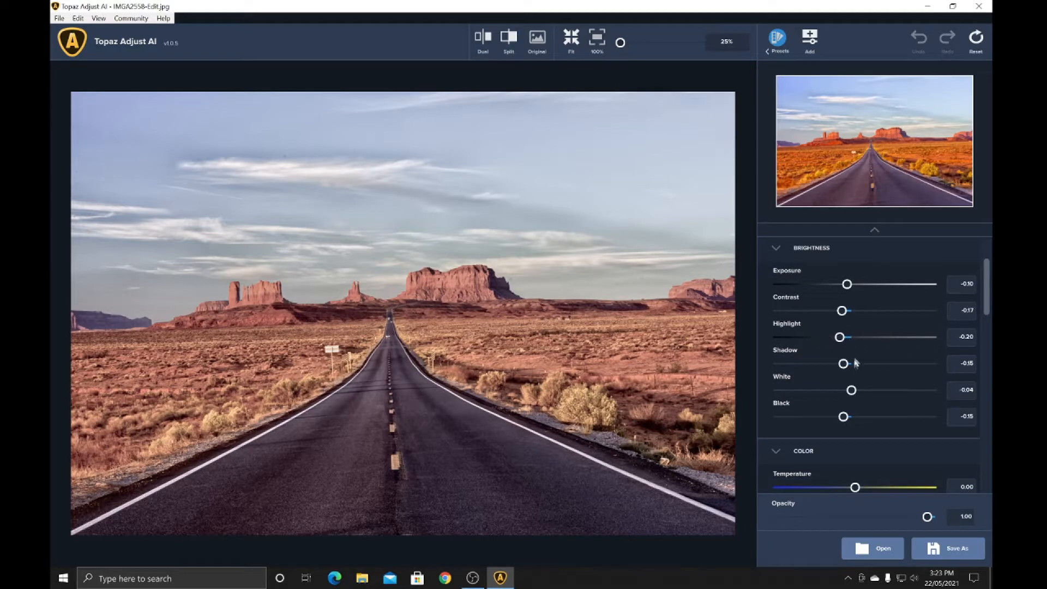
scroll(888, 343, up, 1)
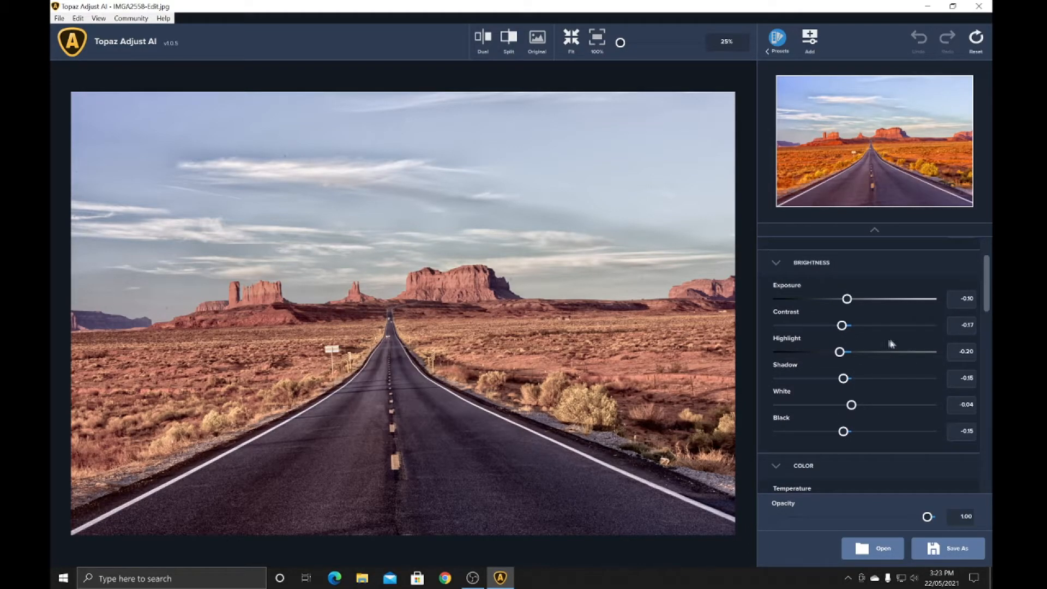
scroll(895, 343, up, 1)
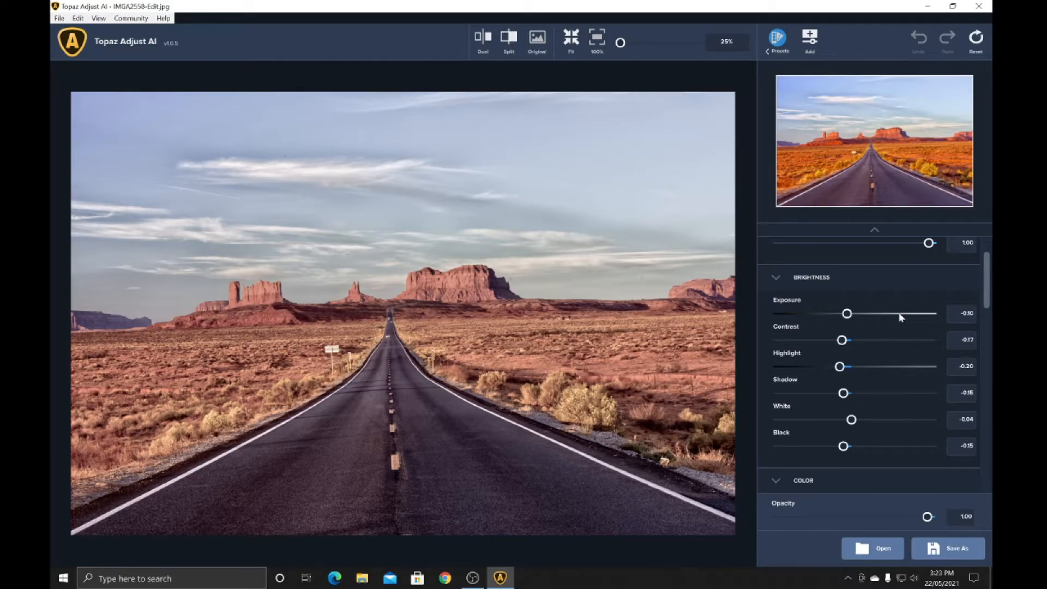
scroll(943, 321, down, 3)
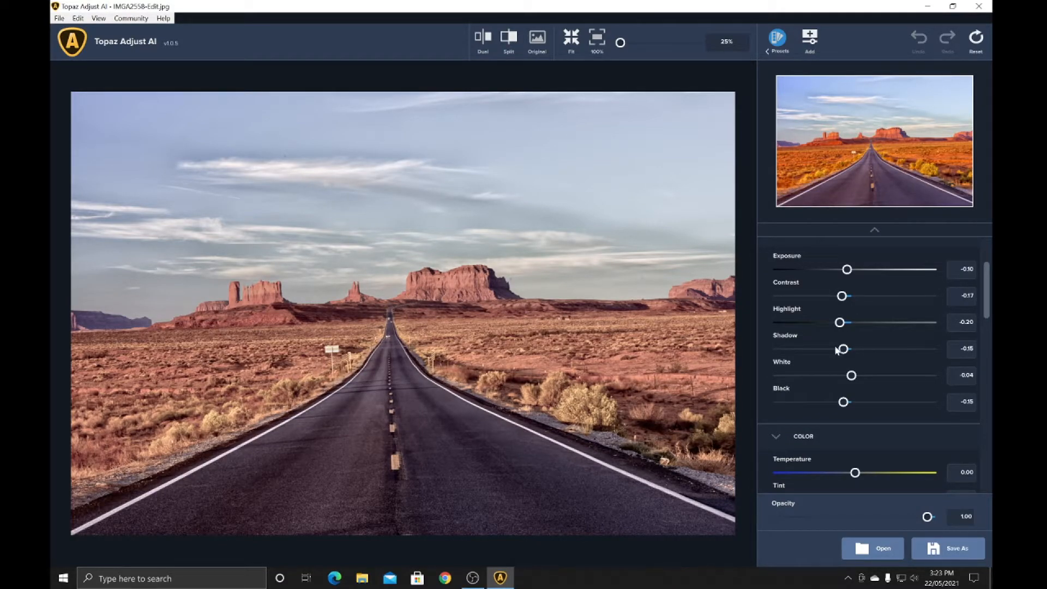
scroll(883, 317, up, 2)
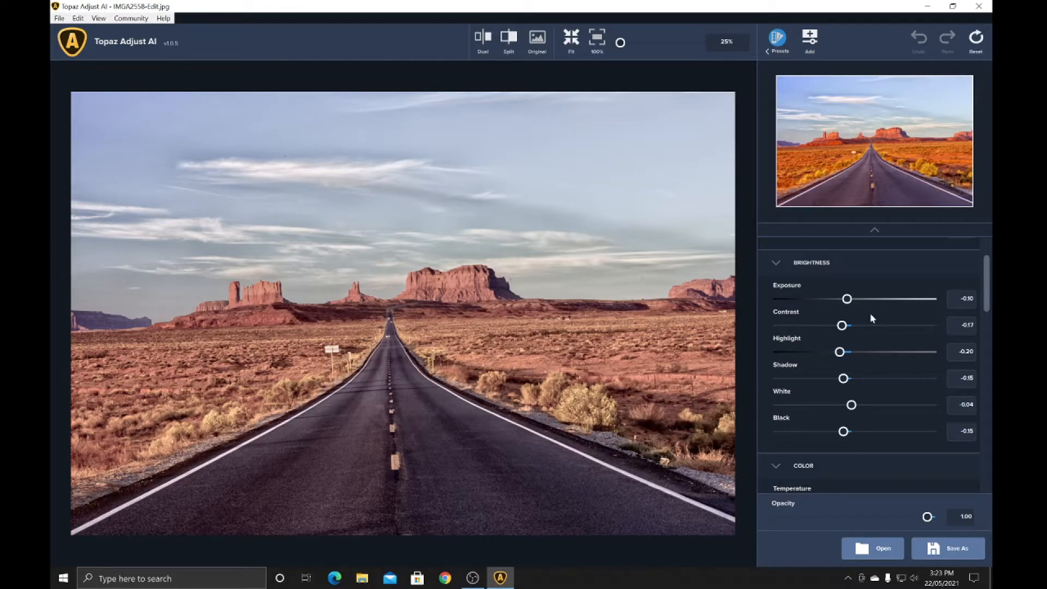
scroll(867, 313, down, 7)
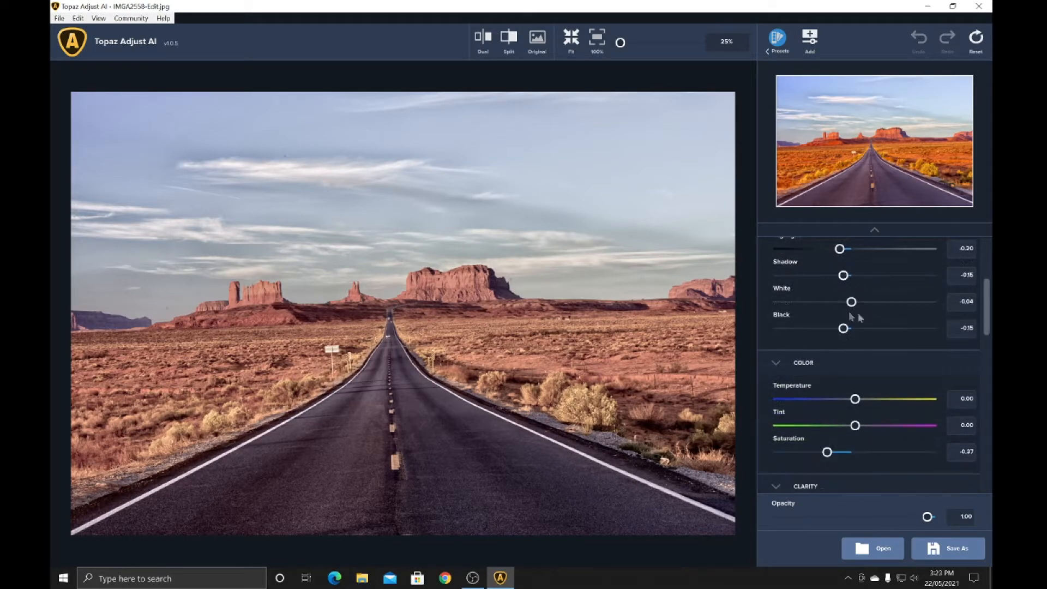
scroll(849, 311, down, 4)
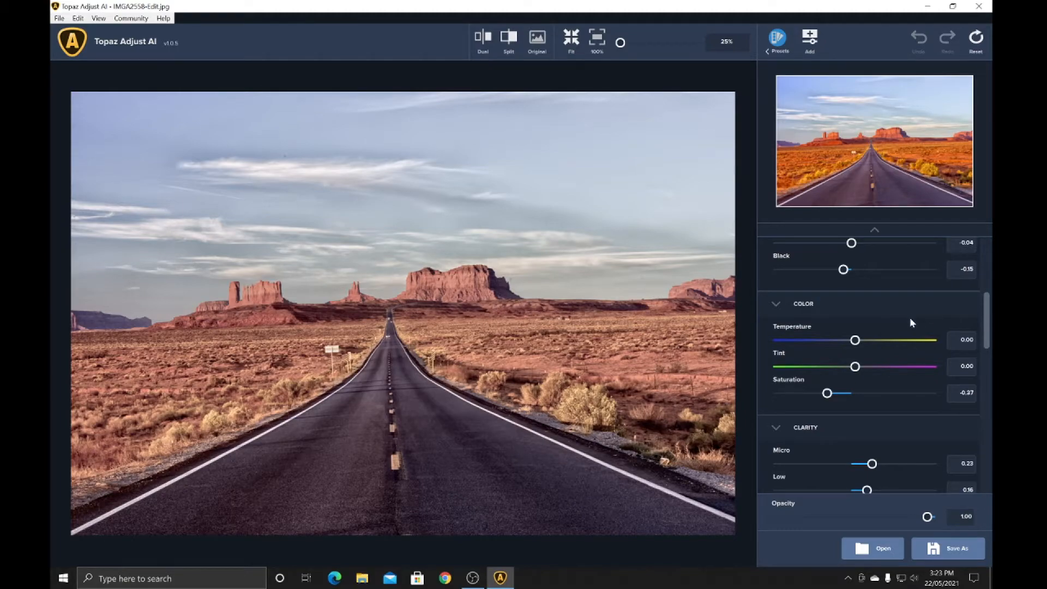
scroll(916, 325, up, 5)
scroll(925, 327, down, 9)
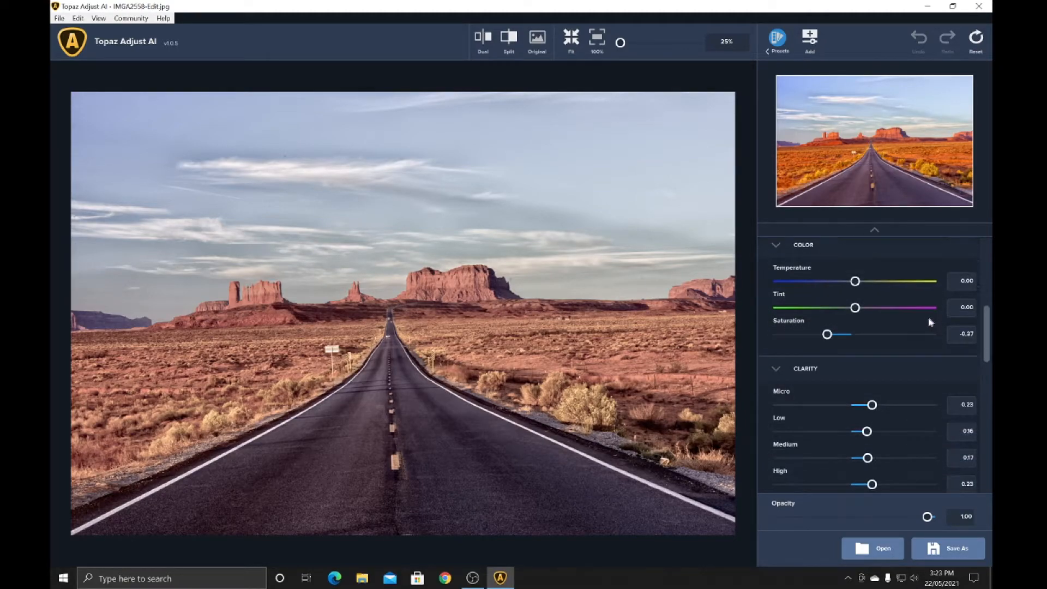
Examine the preset's Clarity, Detail, Split Tone and Grain settings
scroll(930, 323, down, 2)
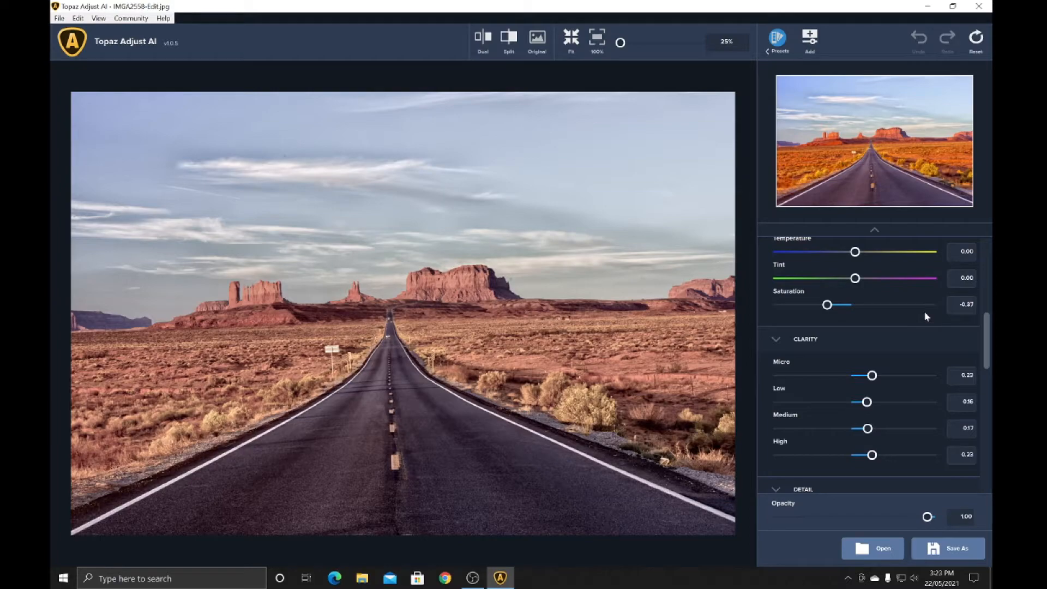
scroll(928, 326, down, 4)
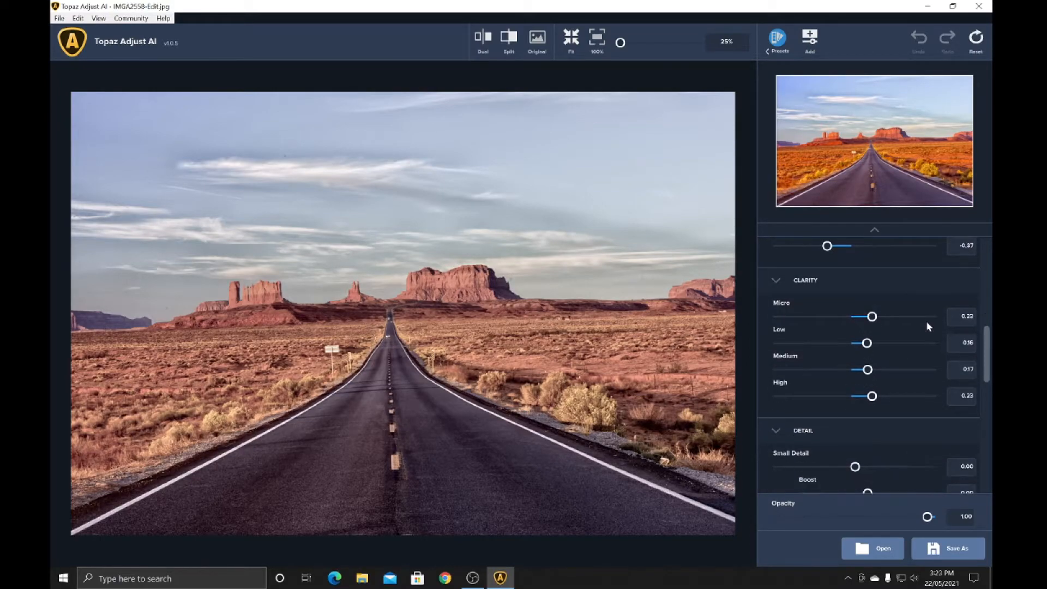
scroll(929, 327, down, 1)
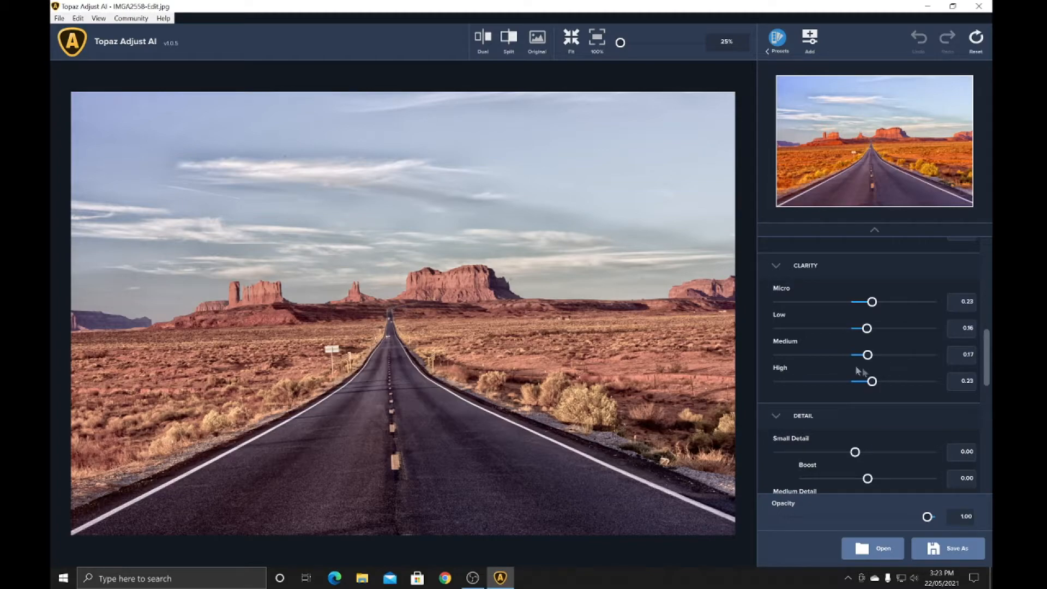
scroll(889, 358, down, 3)
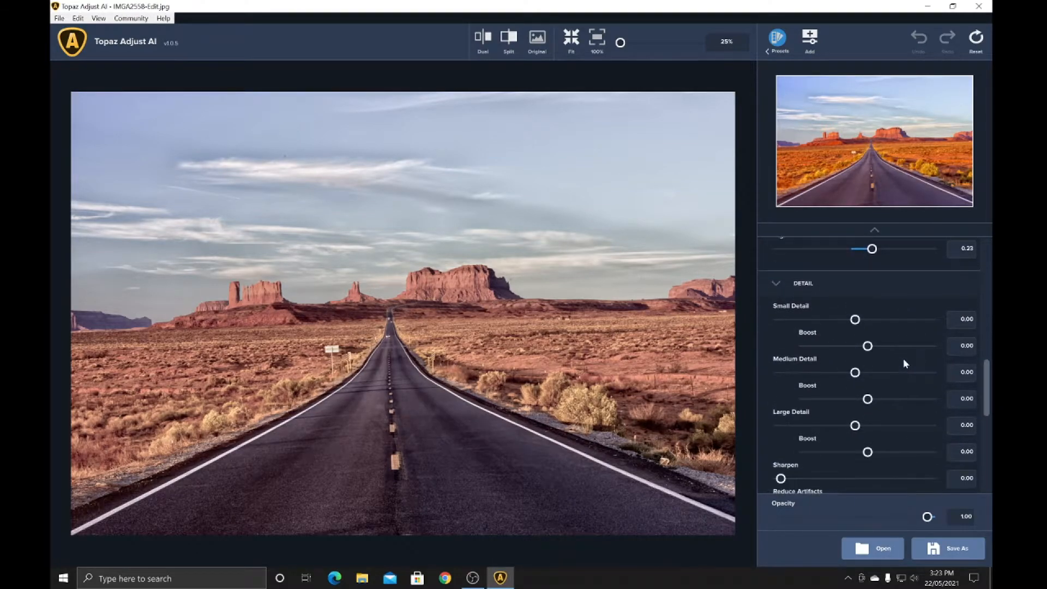
scroll(905, 361, down, 3)
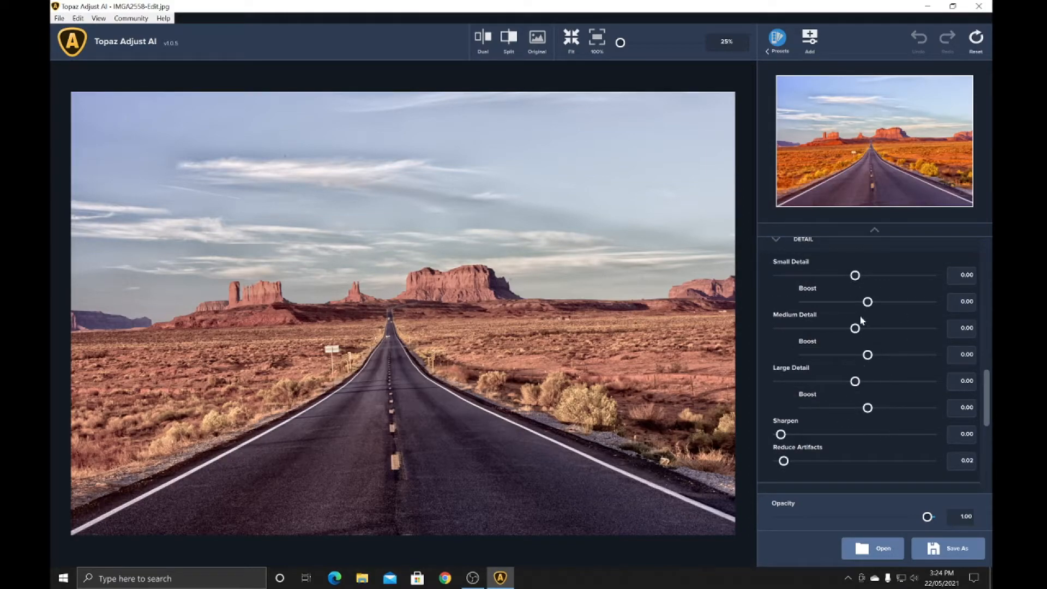
scroll(873, 330, down, 2)
scroll(909, 334, down, 4)
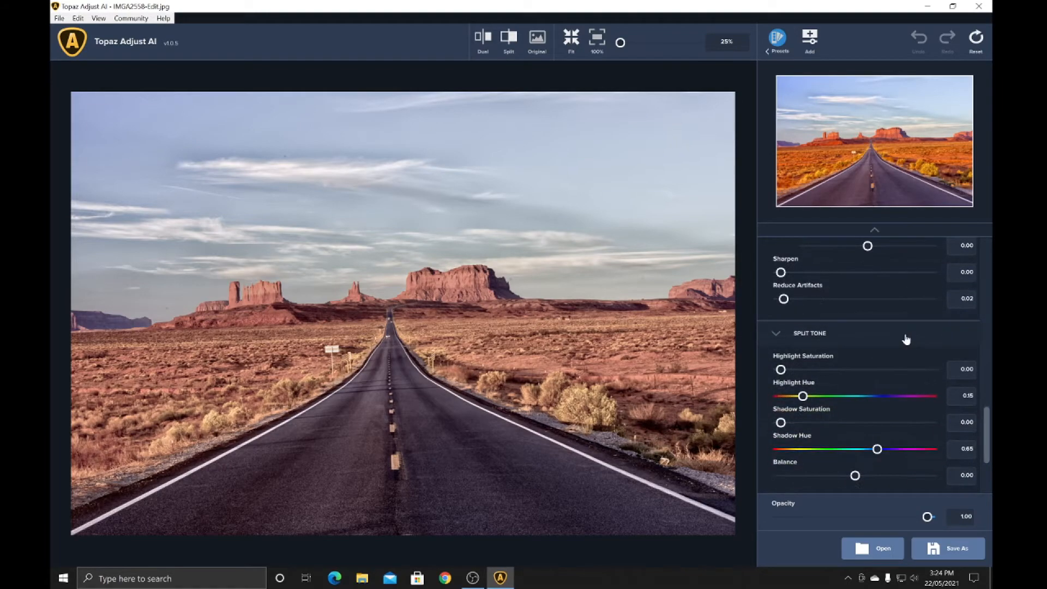
scroll(912, 326, down, 1)
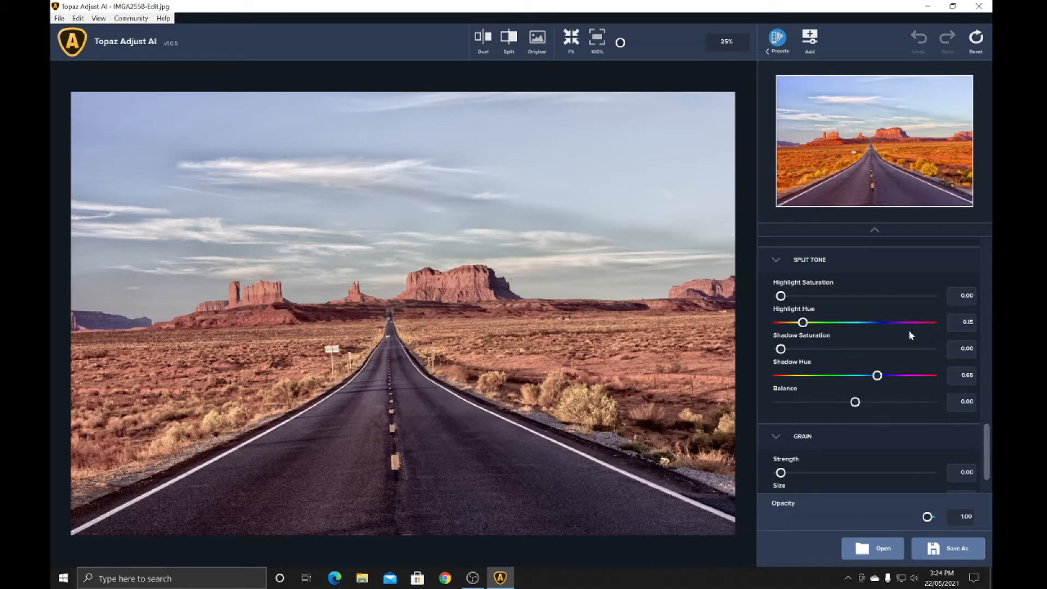
scroll(910, 356, up, 1)
scroll(912, 360, down, 2)
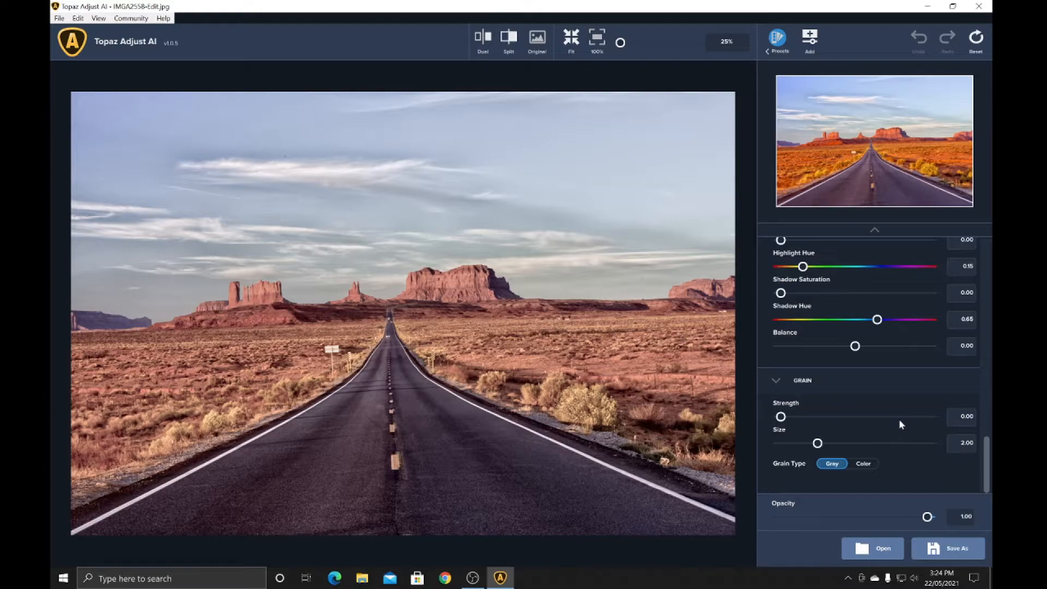
Reset all of the preset's adjustments to their defaults
scroll(899, 420, up, 8)
scroll(895, 425, up, 8)
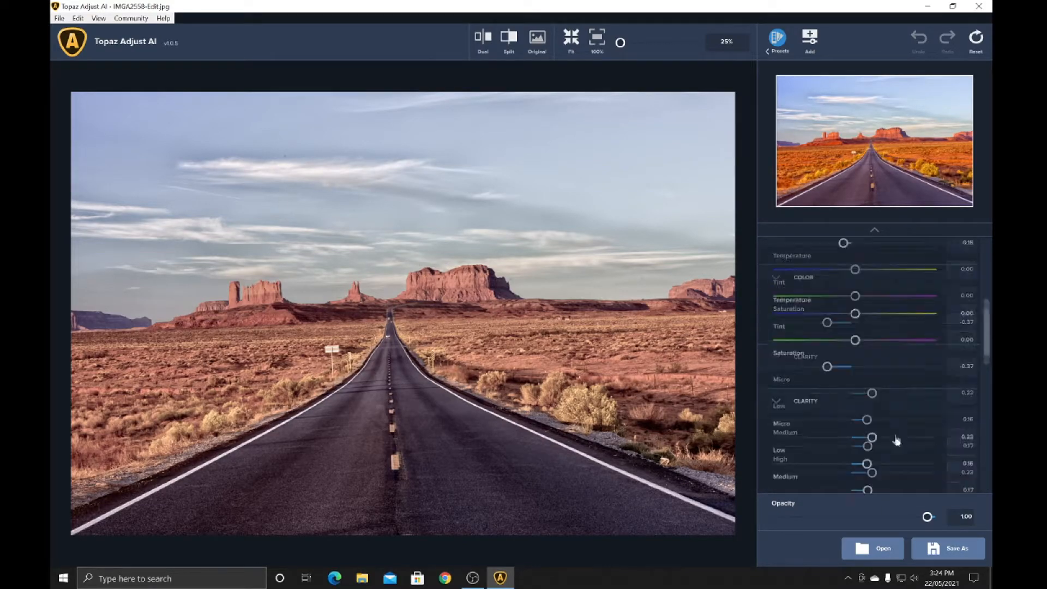
scroll(896, 430, up, 2)
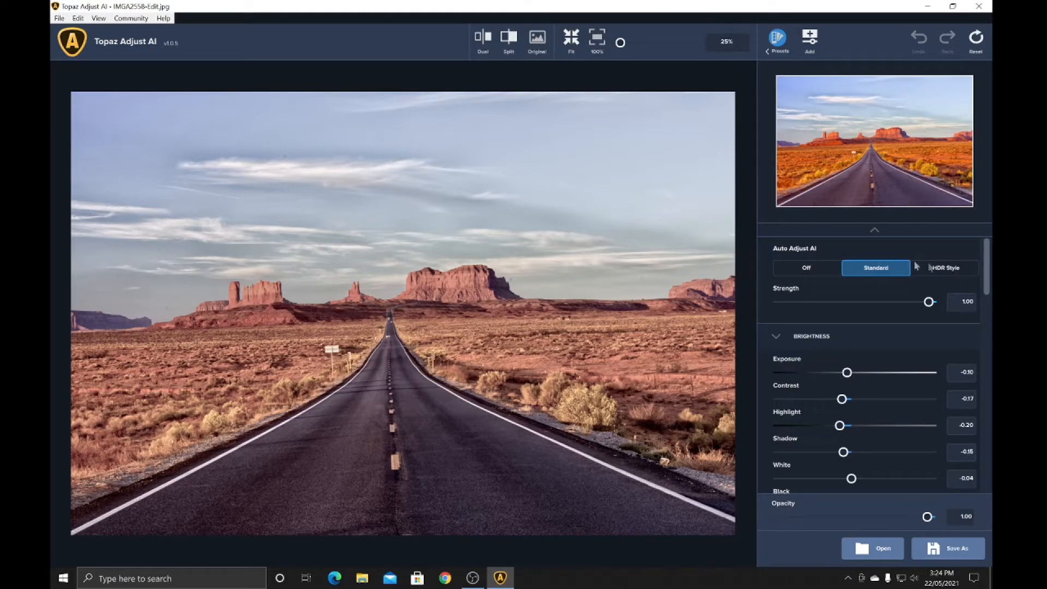
click(976, 38)
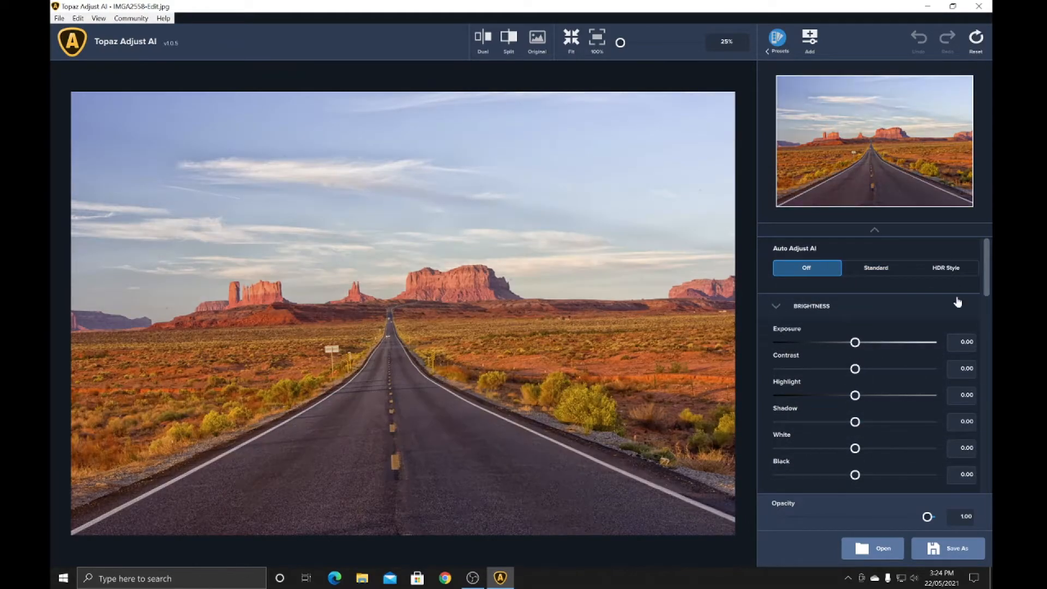
Try the HDR Style mode of Auto Adjust AI on the photo and switch it back to Off
click(936, 269)
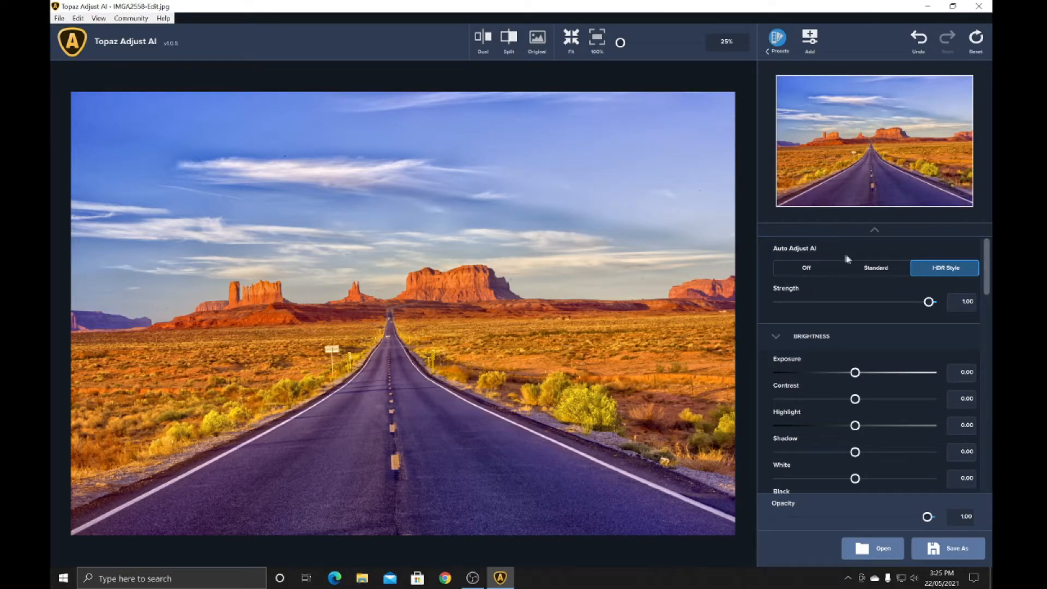
click(806, 268)
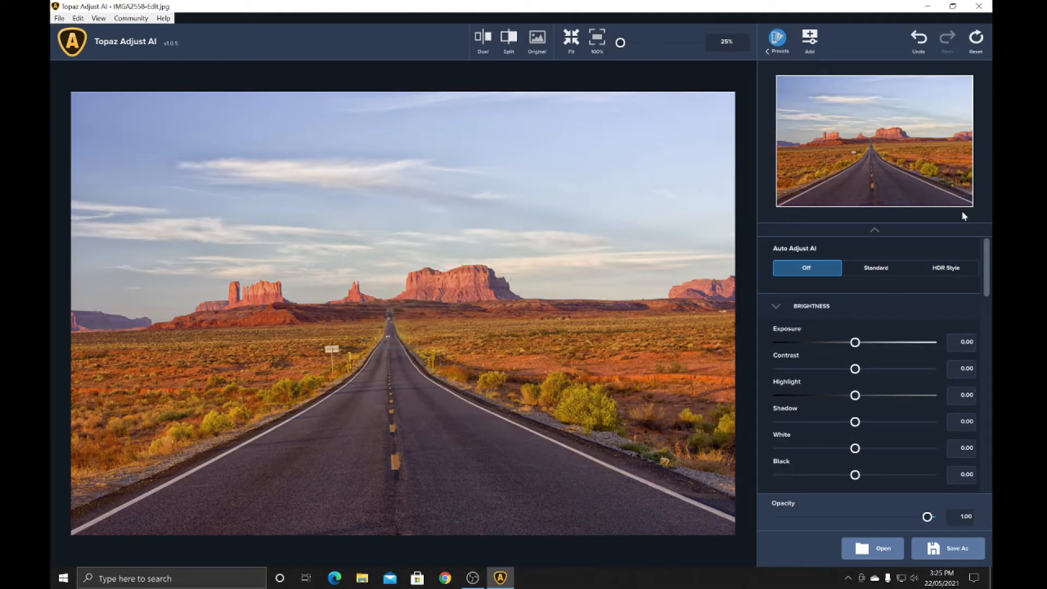
click(974, 44)
Compare the Standard mode of Auto Adjust AI with Off, and try its Strength control in Standard mode
click(882, 270)
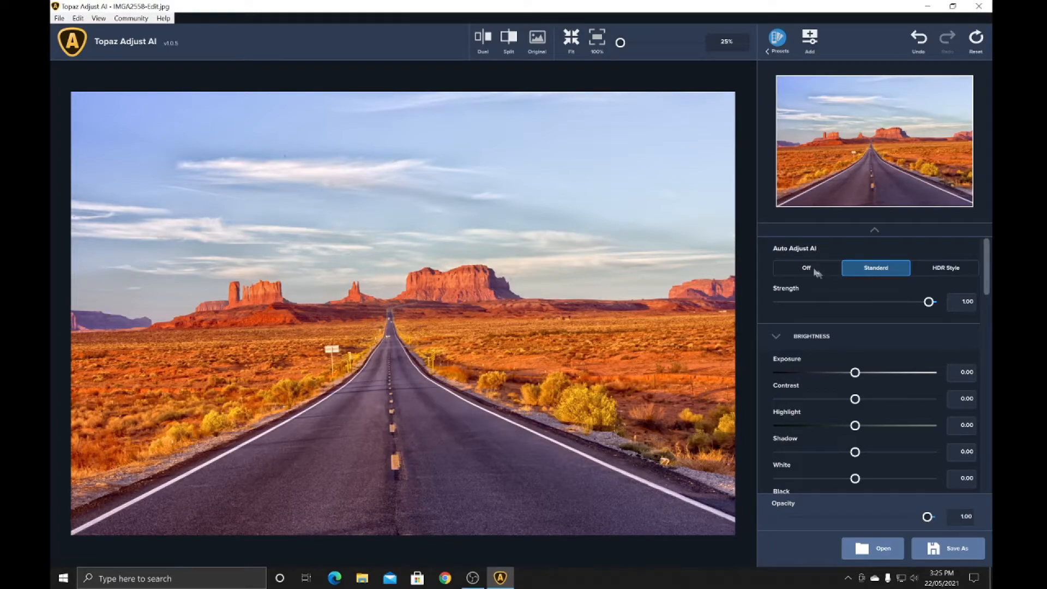
click(806, 269)
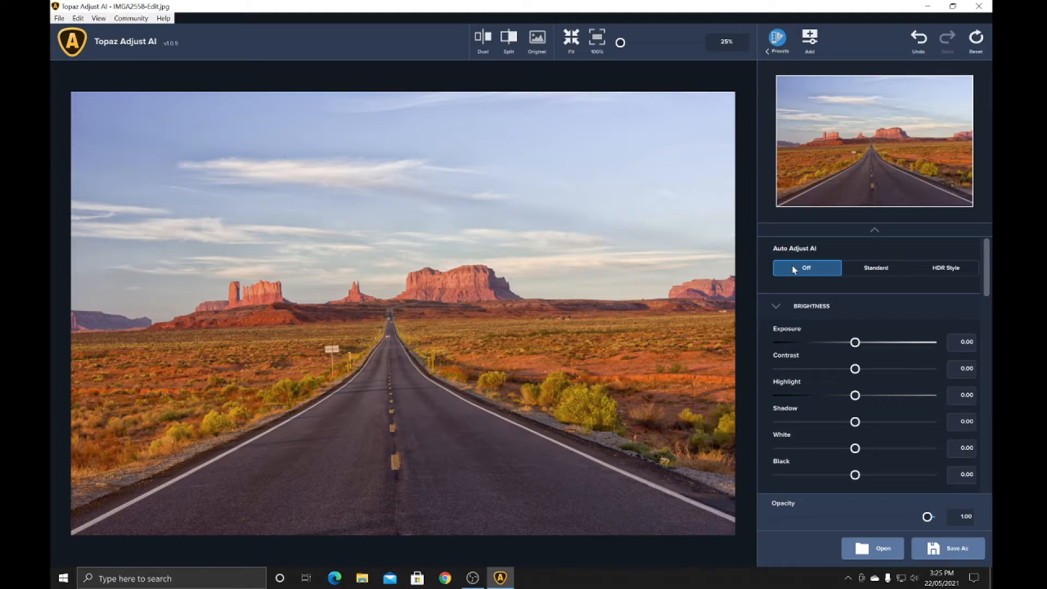
click(872, 270)
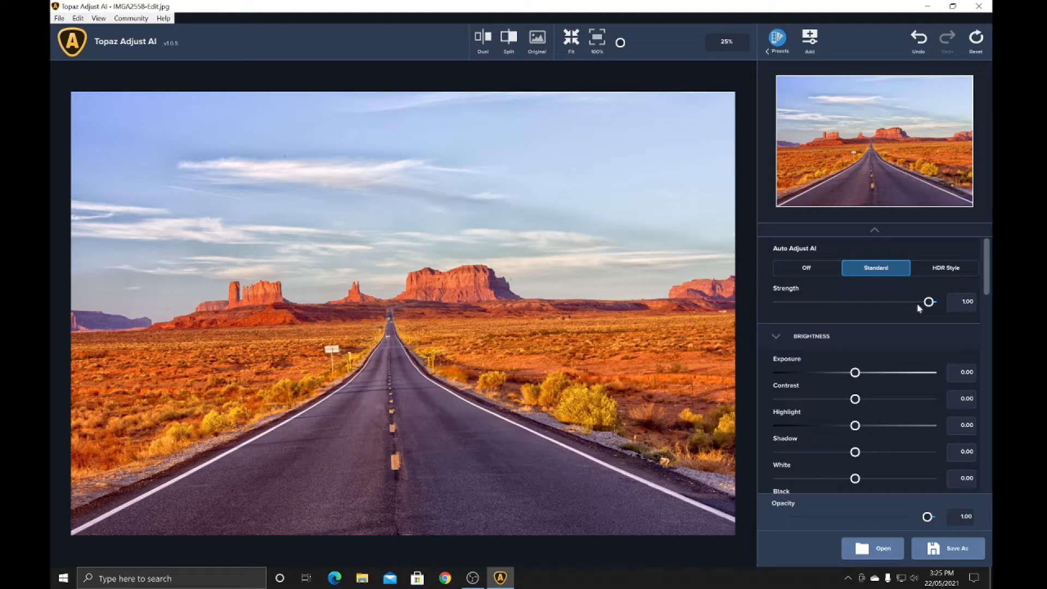
mouse_move(928, 303)
mouse_down()
mouse_move(867, 306)
mouse_move(934, 307)
mouse_up()
Try the HDR Style mode with its Strength control, and turn Auto Adjust AI off
click(948, 271)
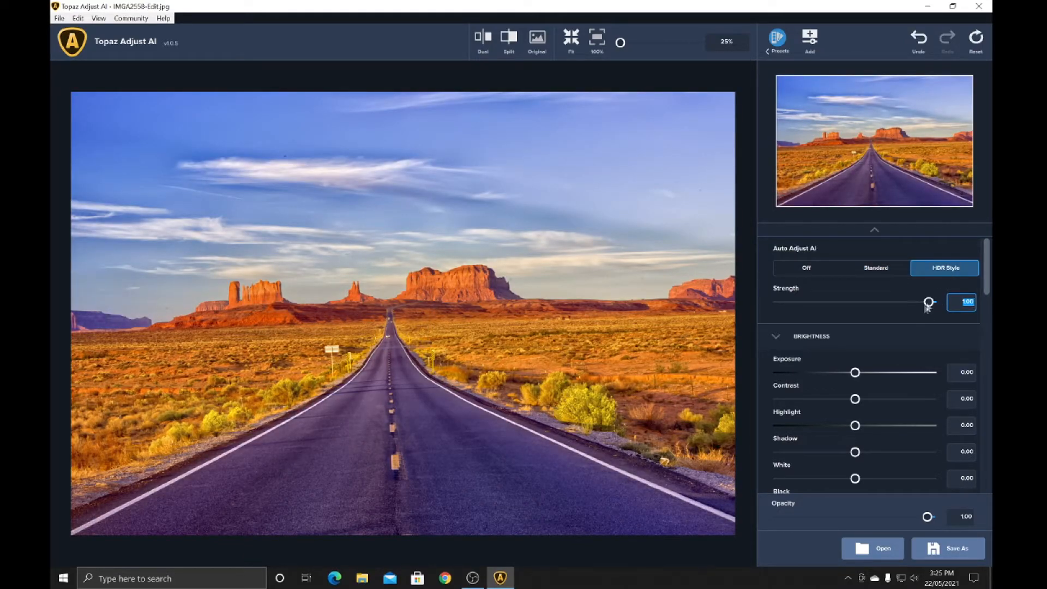
mouse_move(928, 304)
mouse_down()
mouse_move(903, 305)
mouse_move(923, 302)
mouse_up()
click(801, 272)
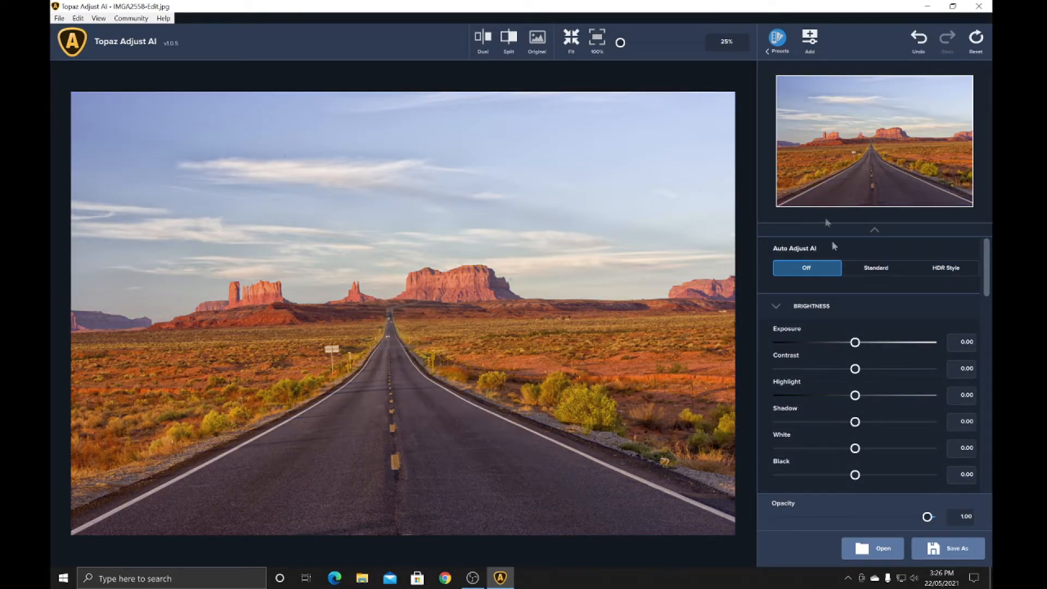
Try the Romantic and Dark Mood presets from the Featured collection on the photo
click(771, 50)
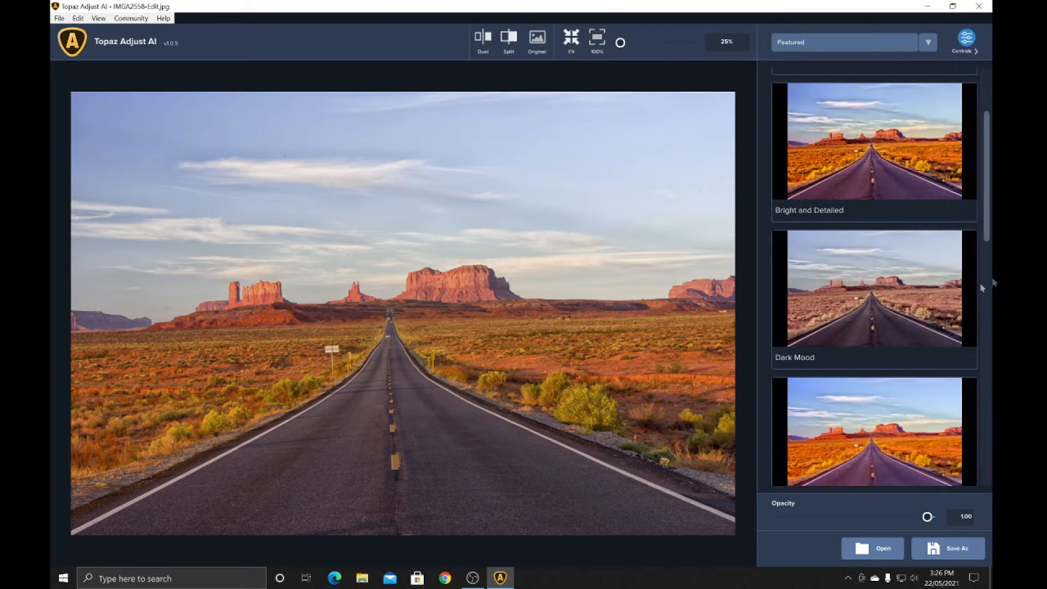
scroll(954, 278, down, 3)
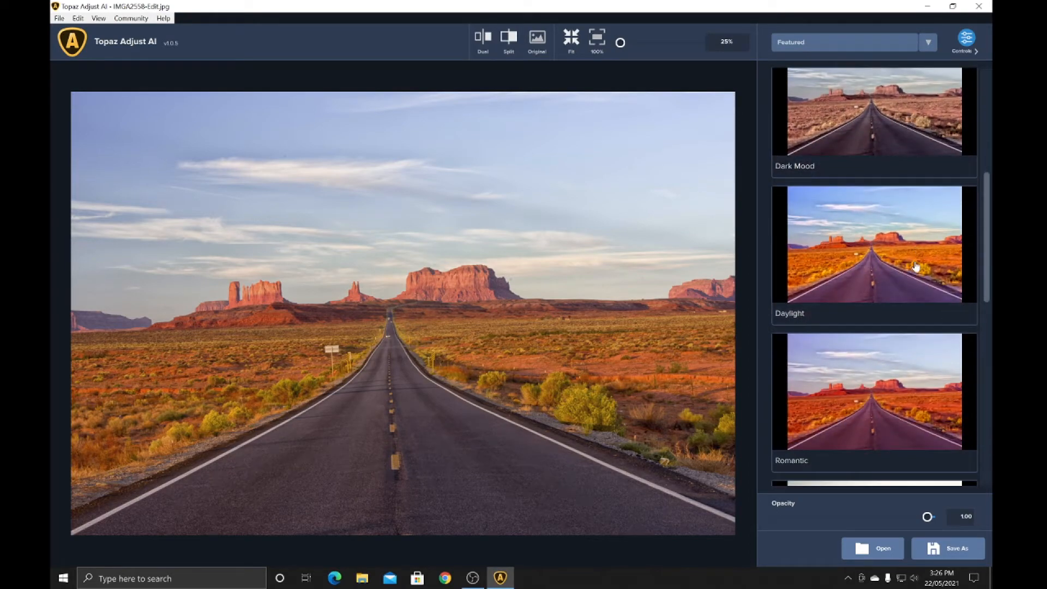
scroll(917, 271, down, 2)
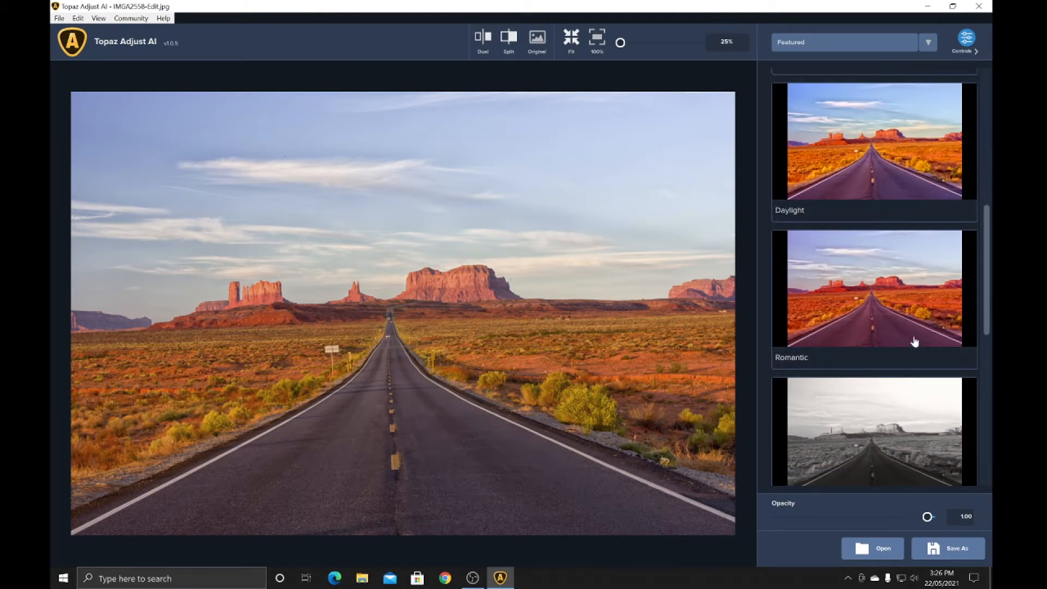
click(904, 289)
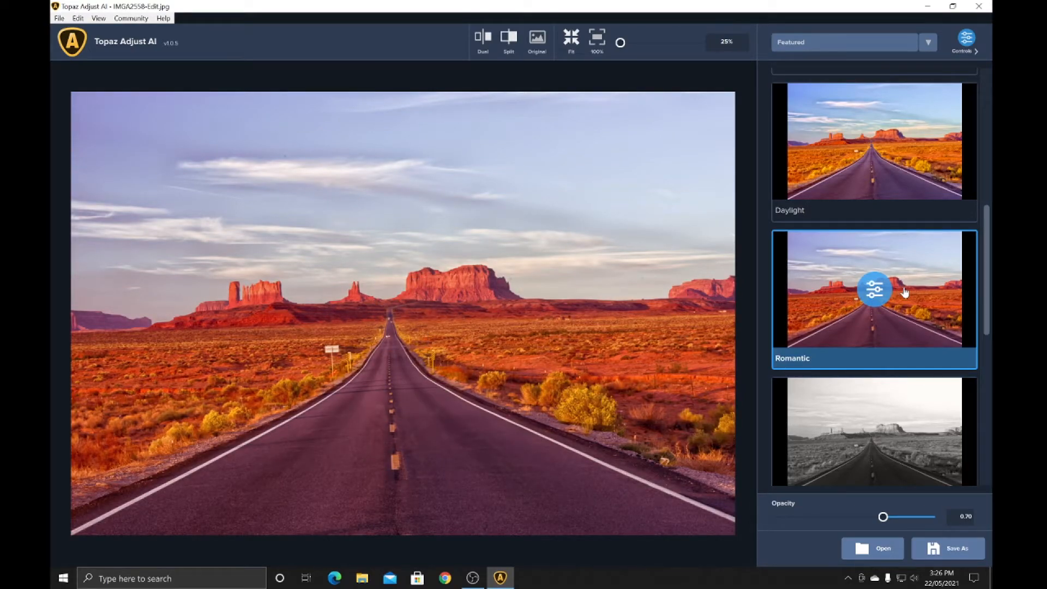
scroll(916, 271, up, 4)
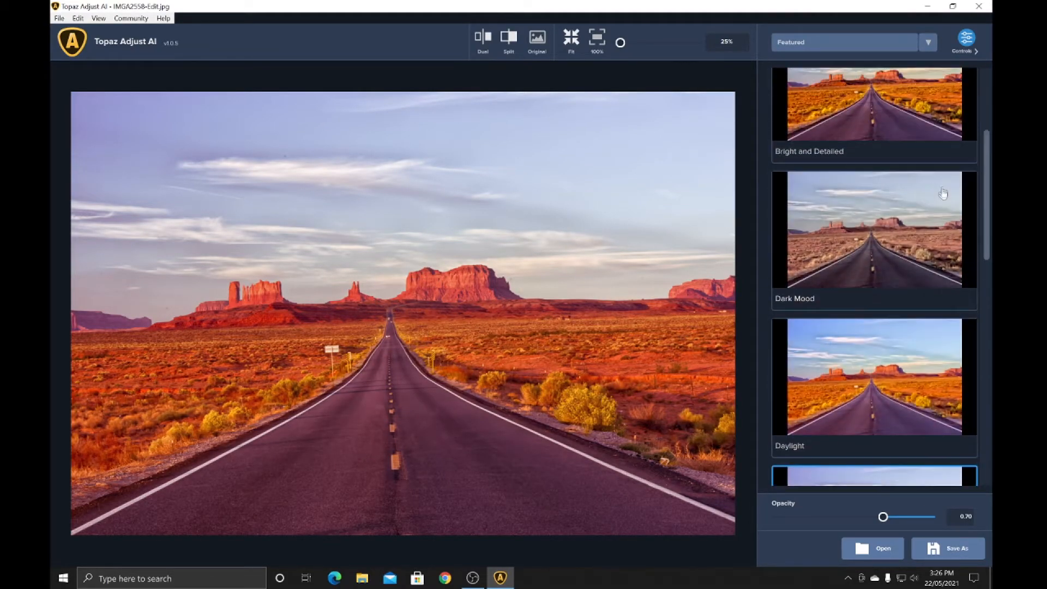
scroll(946, 200, up, 3)
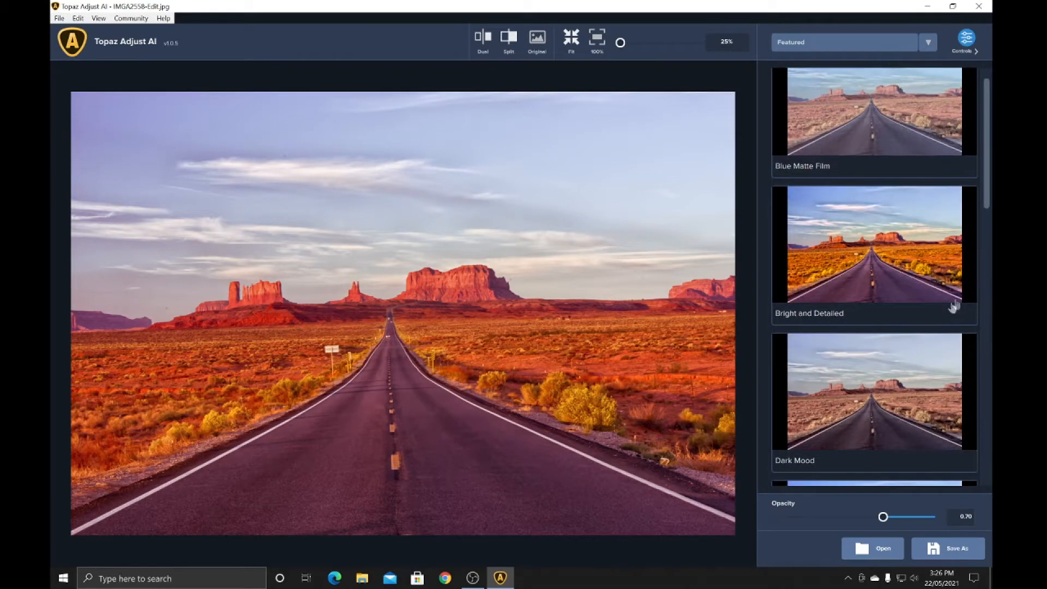
click(879, 415)
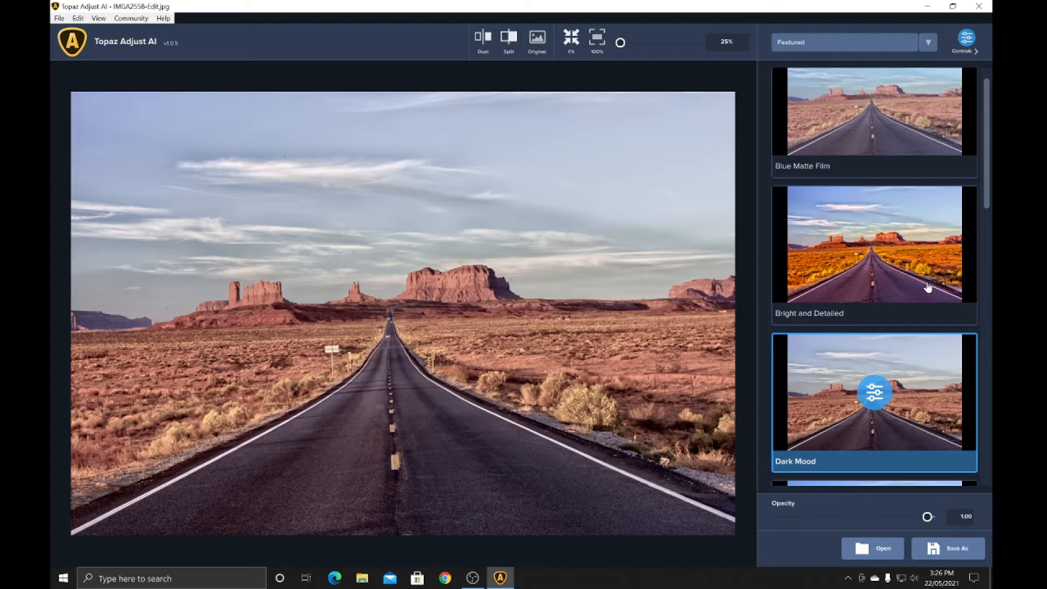
Try the Soft Light B&W preset on the photo, followed by the Structured preset
scroll(930, 288, down, 5)
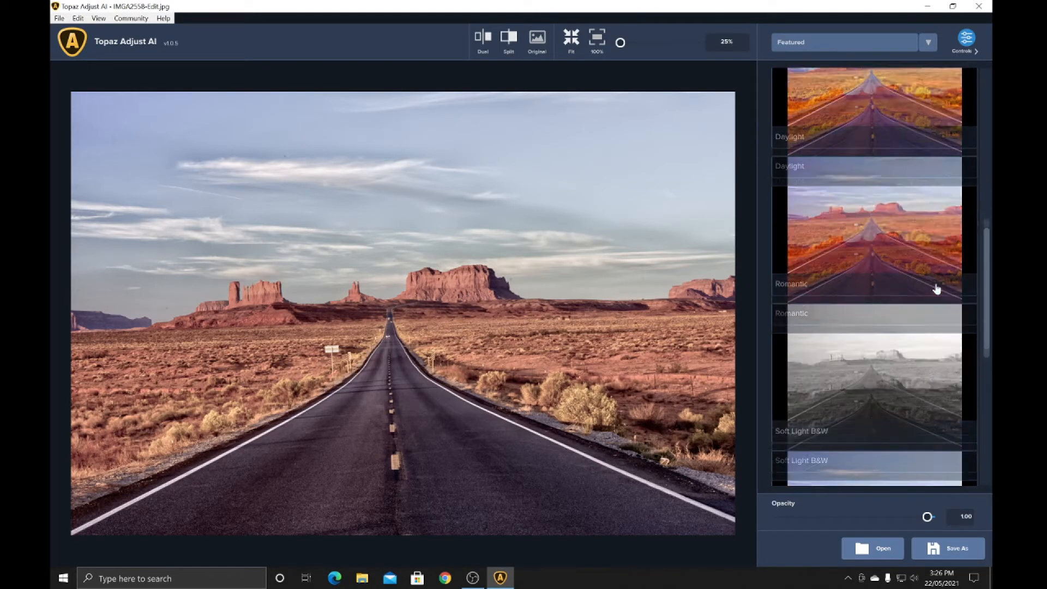
click(897, 350)
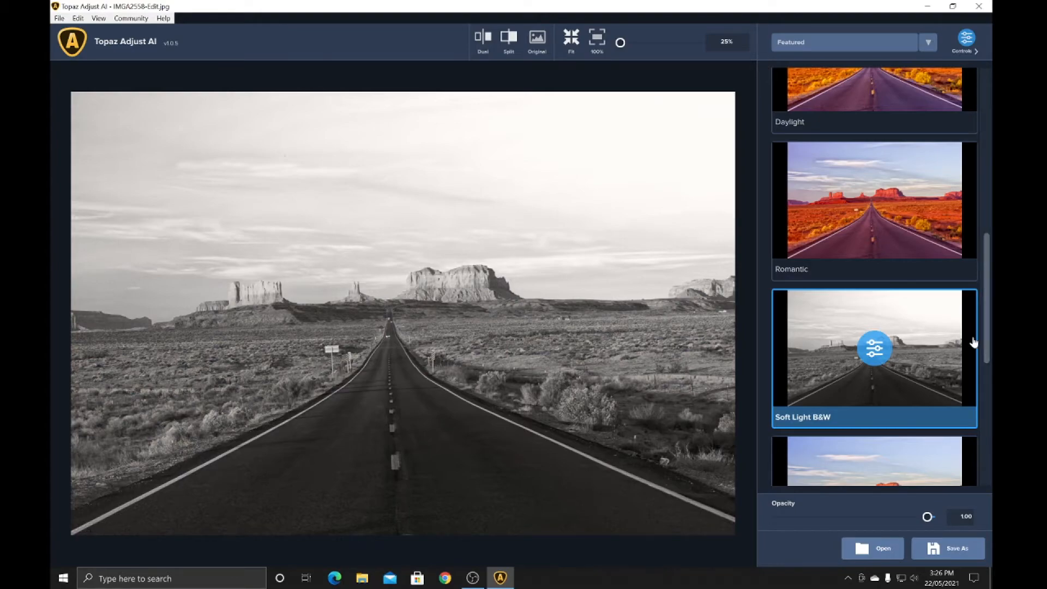
scroll(979, 340, down, 2)
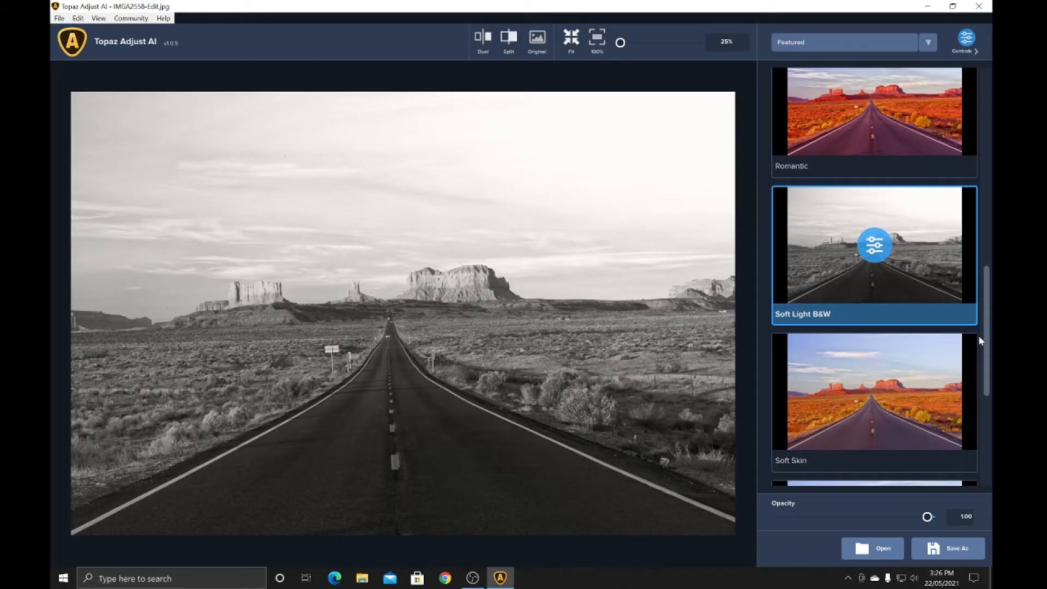
scroll(978, 337, down, 3)
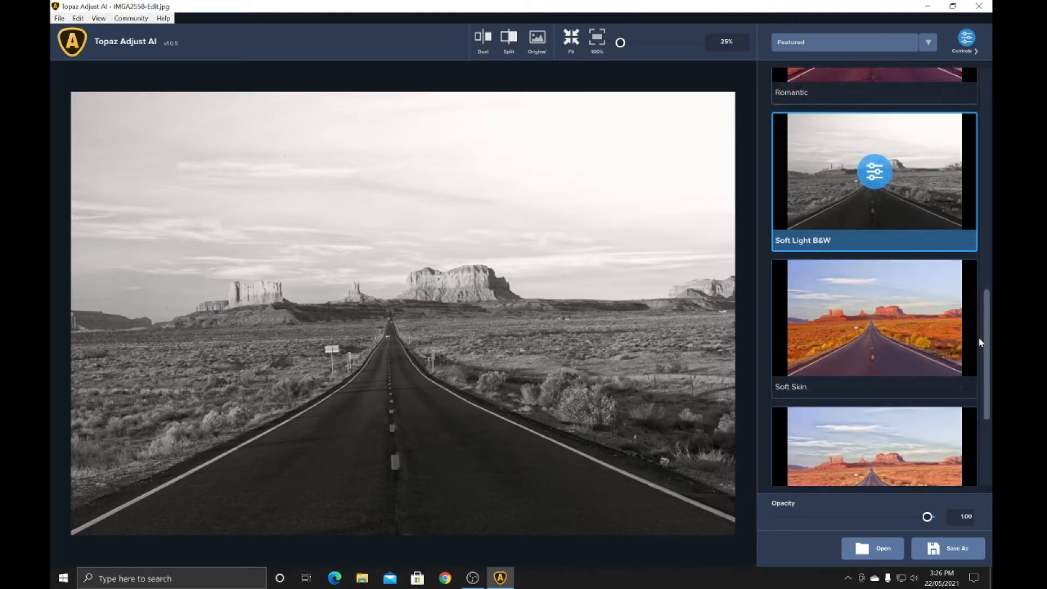
scroll(955, 335, down, 2)
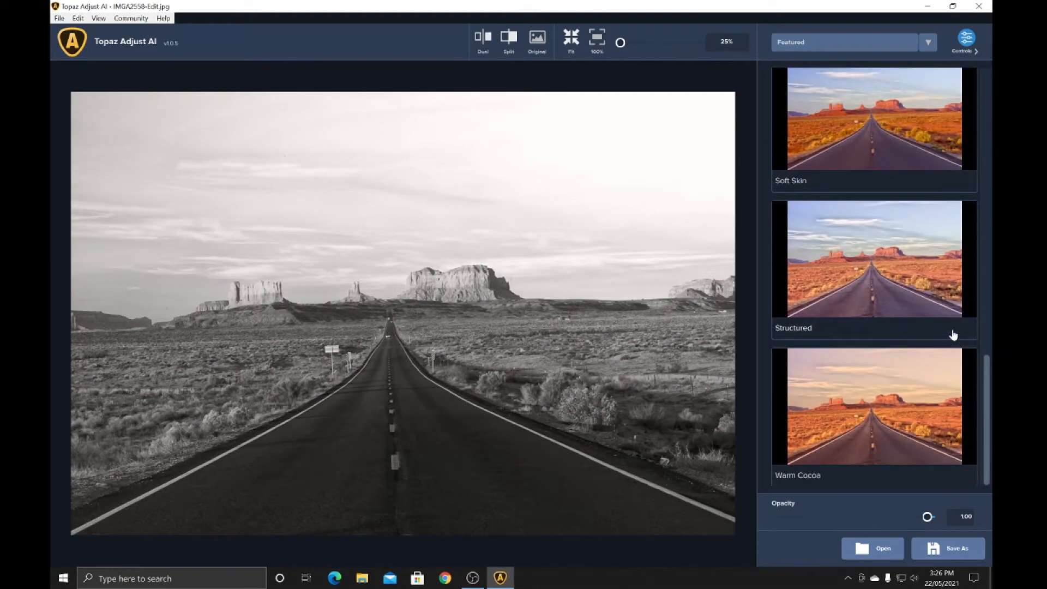
click(873, 263)
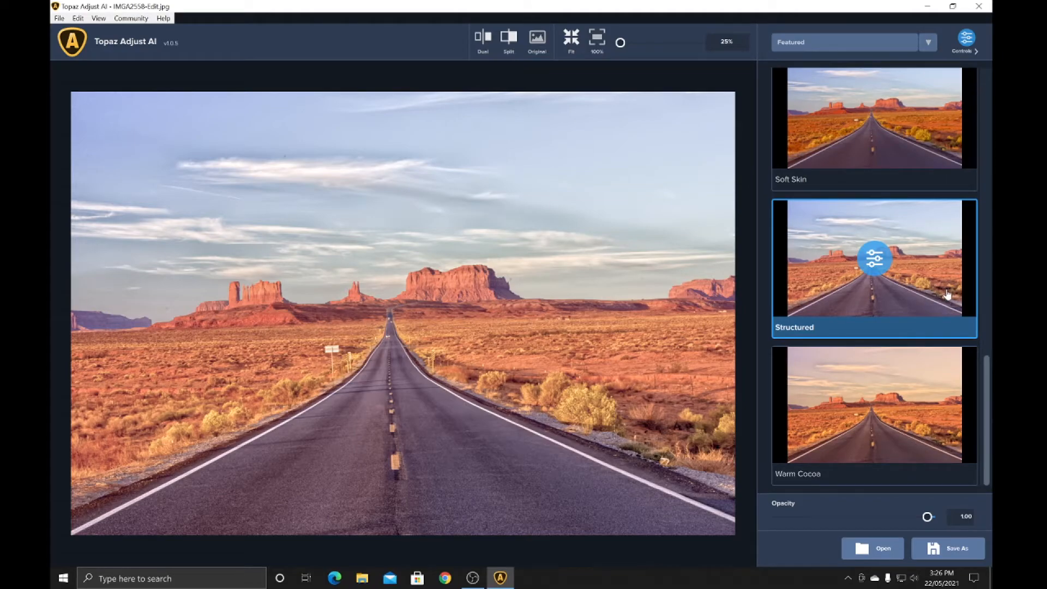
Try the Soft Skin preset on the photo and reset all of its adjustments to their defaults
scroll(936, 292, up, 2)
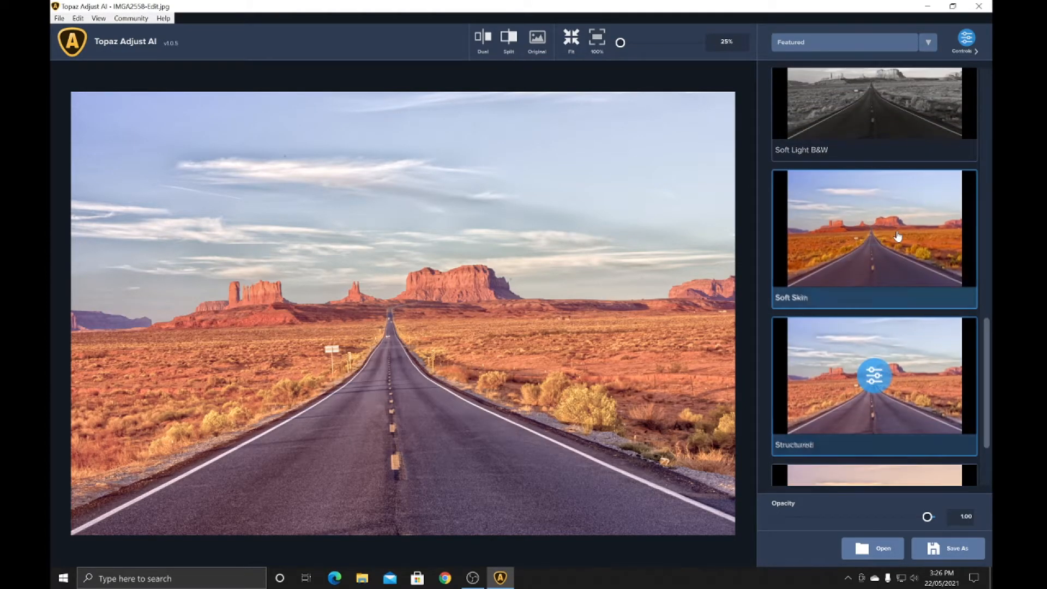
click(898, 235)
scroll(940, 221, up, 6)
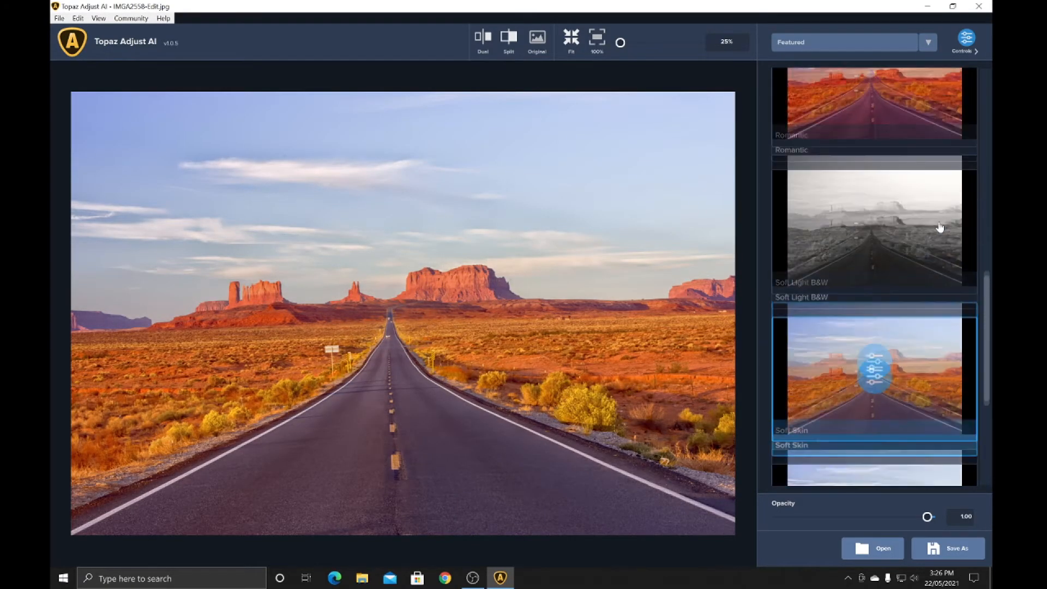
scroll(940, 225, up, 6)
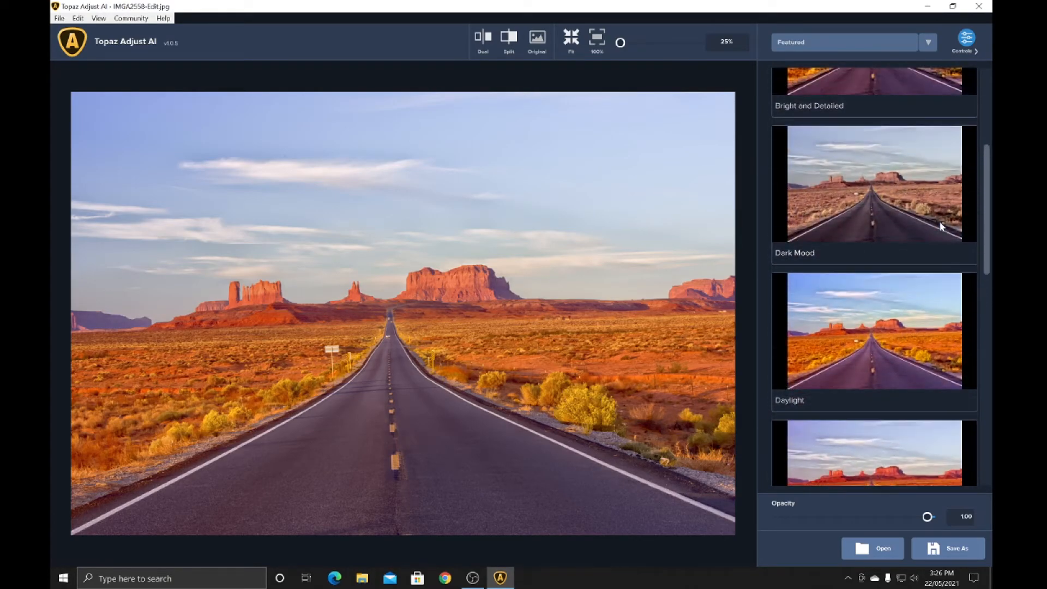
click(967, 40)
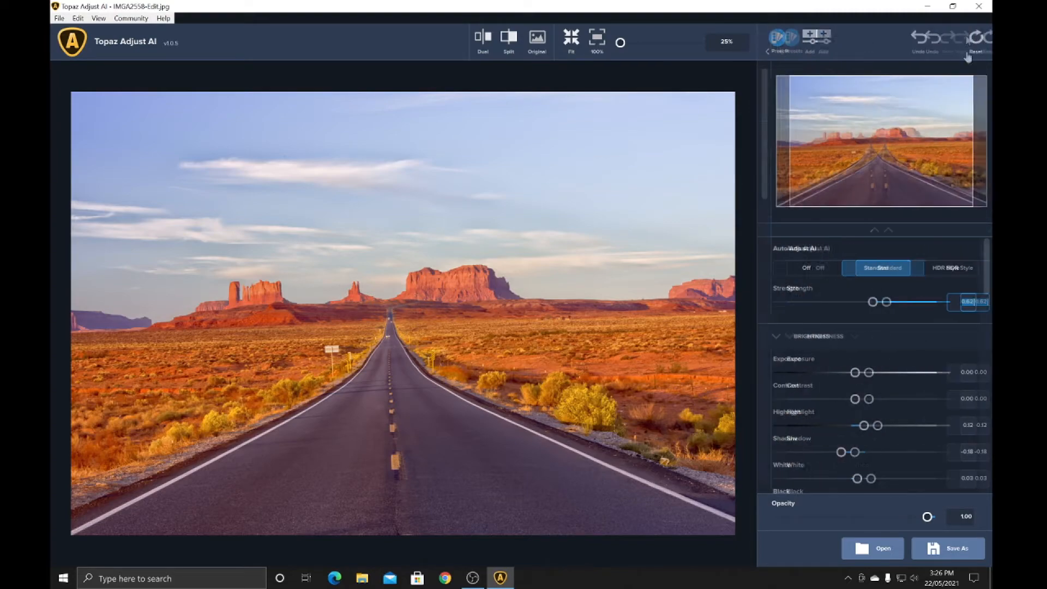
click(976, 40)
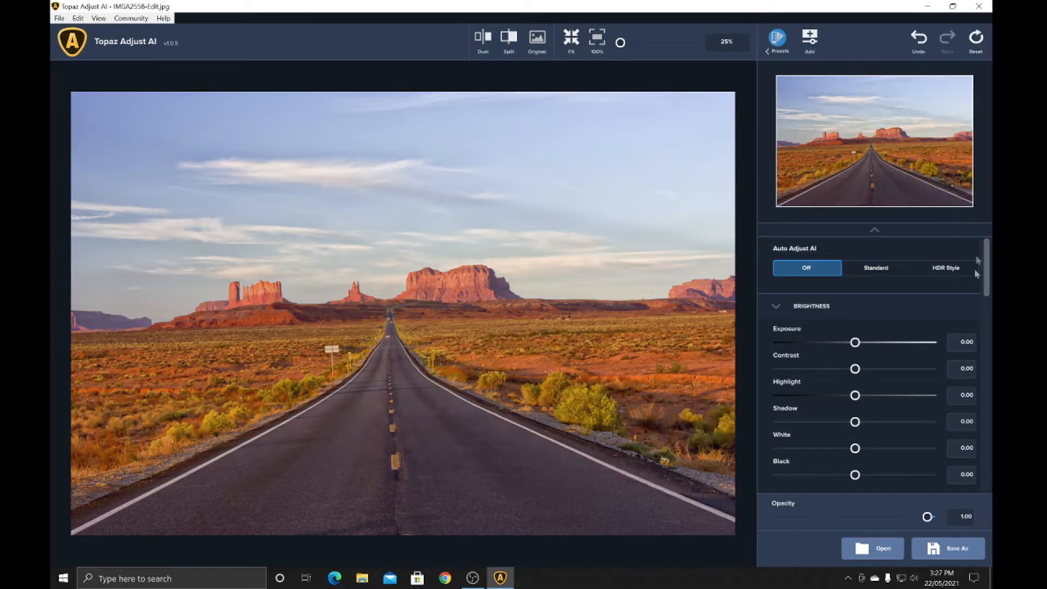
Try the Exposure adjustment and restore it to 0.00
mouse_move(855, 342)
mouse_down()
mouse_move(911, 343)
mouse_move(855, 344)
mouse_up()
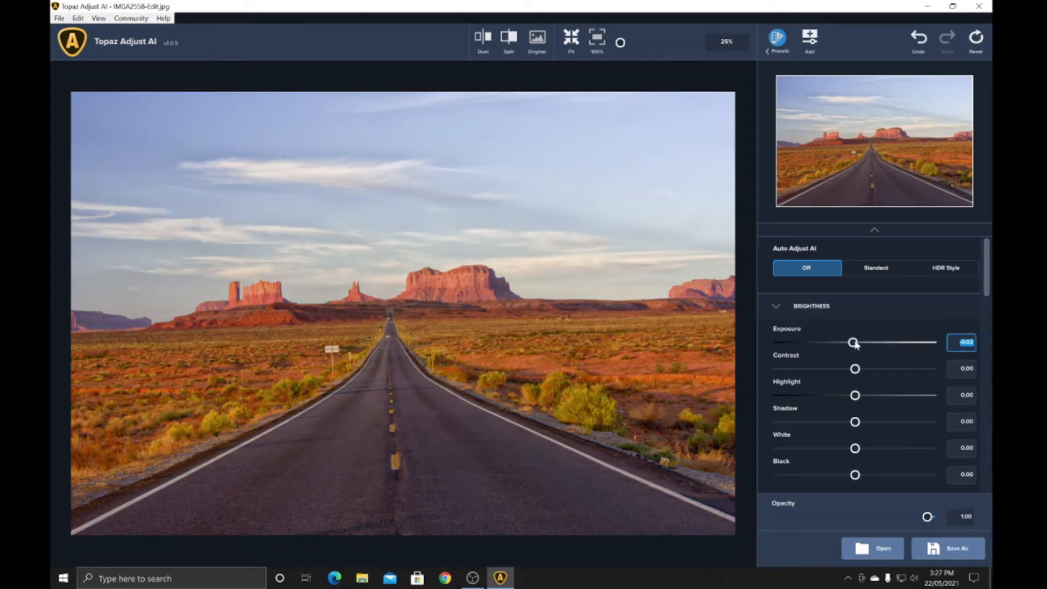
double_click(854, 342)
Look through the Brightness, Color, Clarity, Detail, Split Tone and Grain adjustment controls
scroll(899, 394, down, 3)
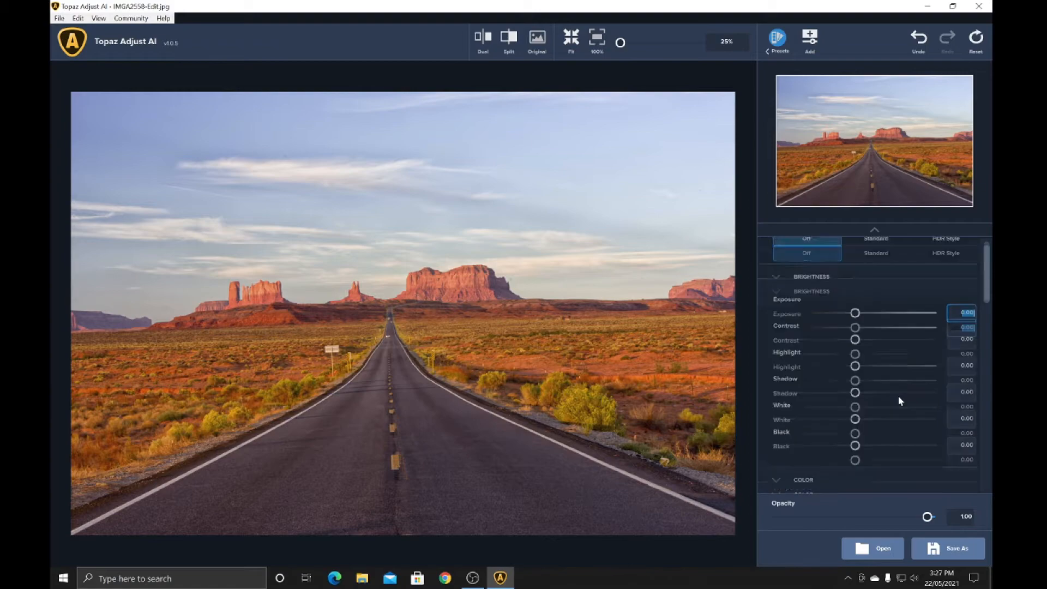
scroll(899, 396, down, 3)
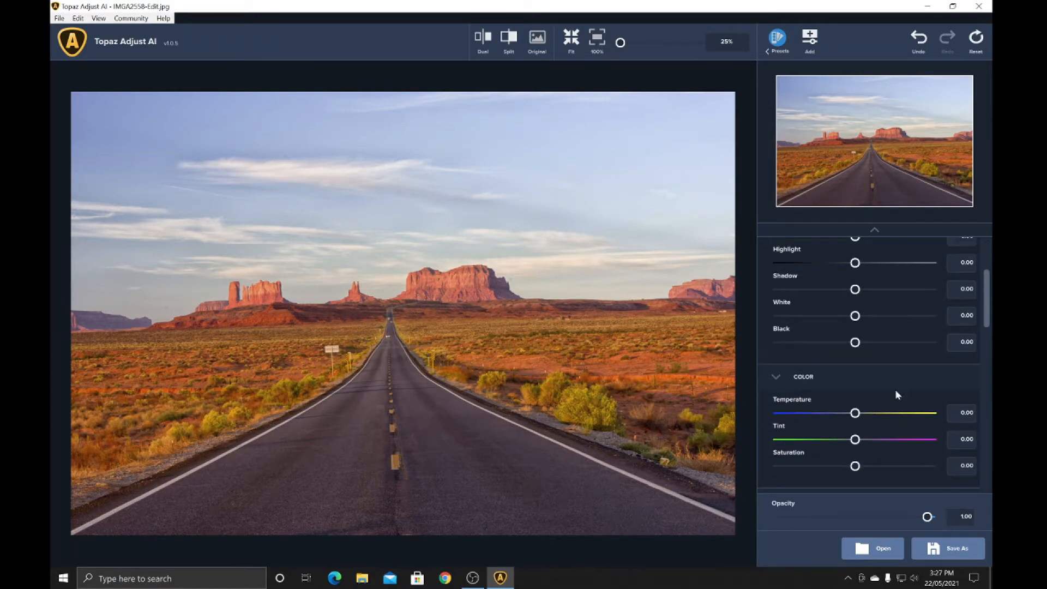
scroll(899, 396, down, 7)
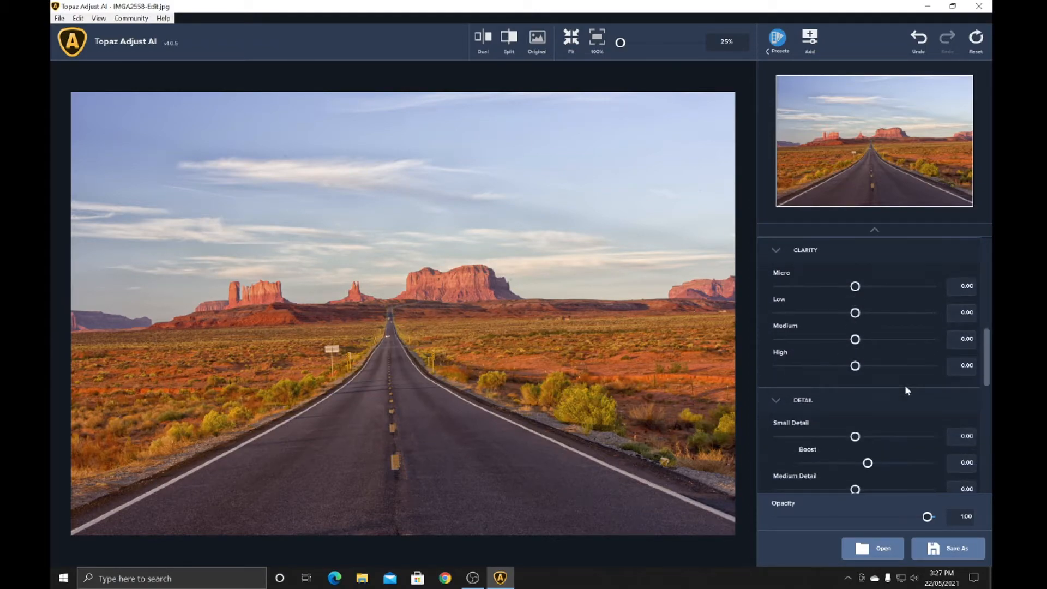
scroll(912, 387, down, 6)
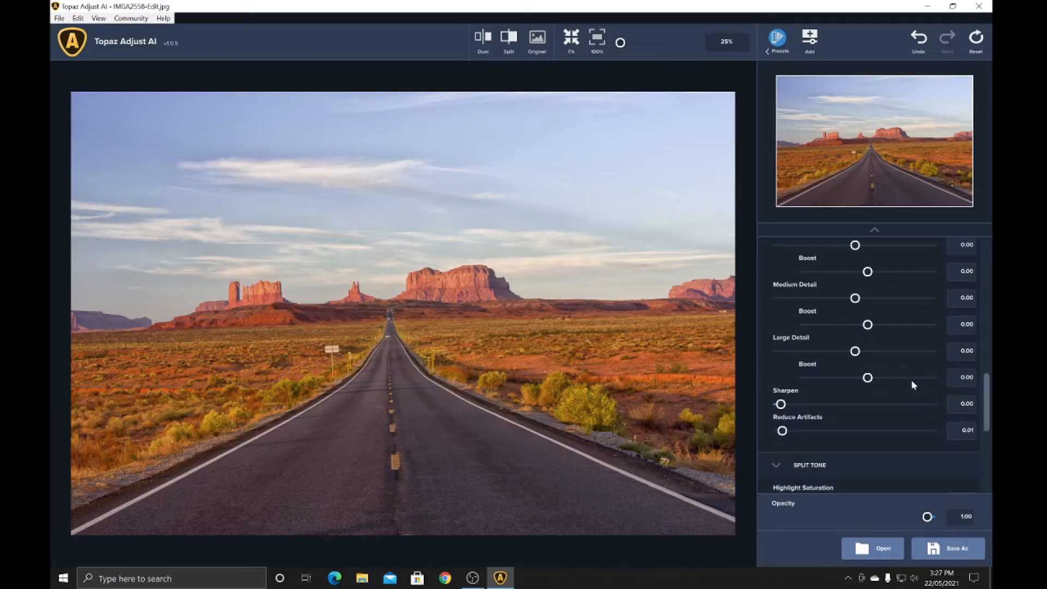
scroll(912, 384, down, 6)
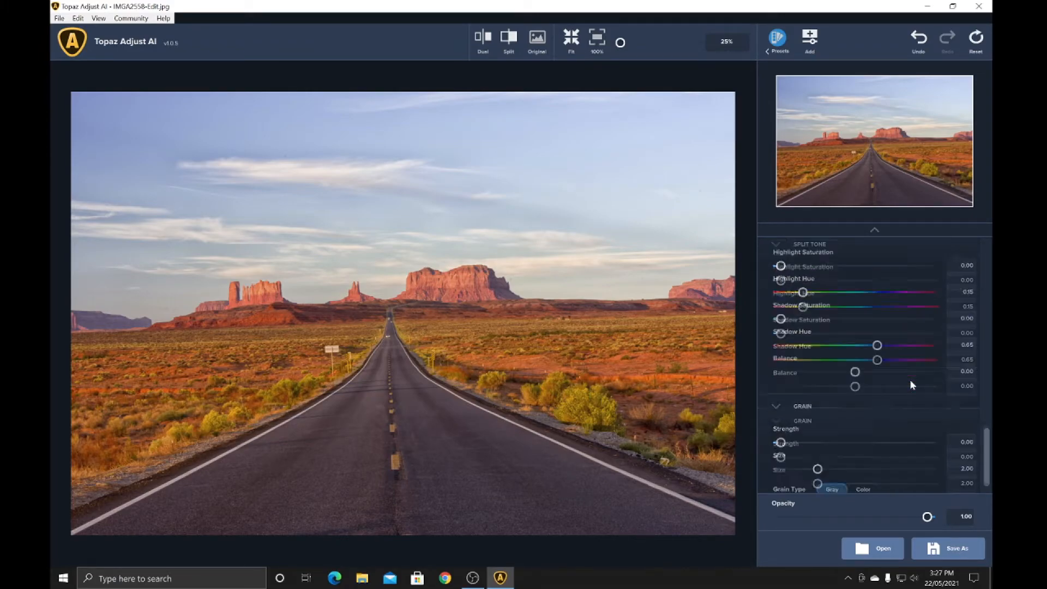
scroll(911, 386, up, 12)
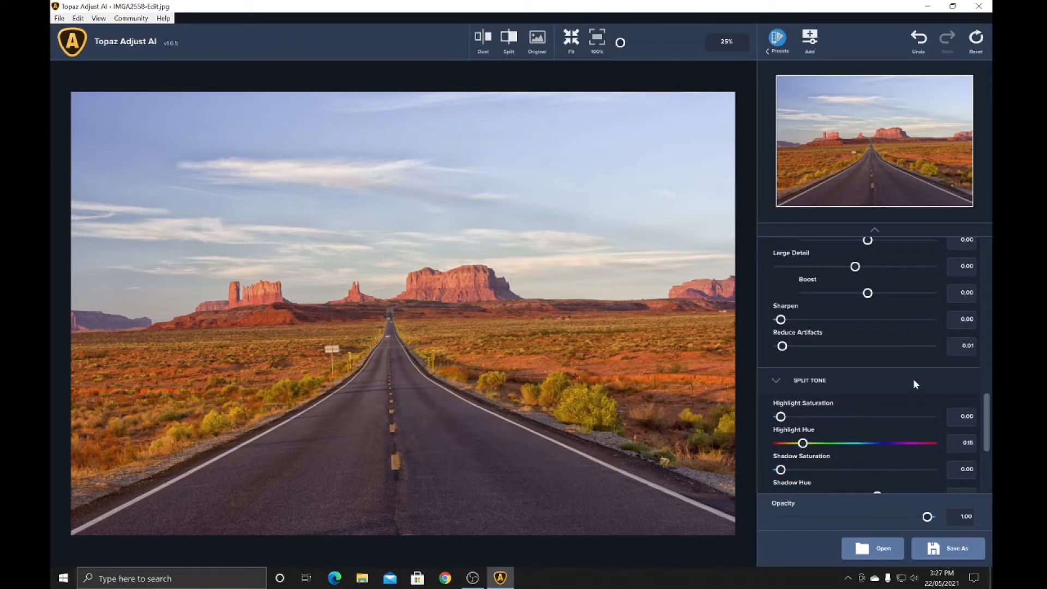
scroll(915, 384, up, 5)
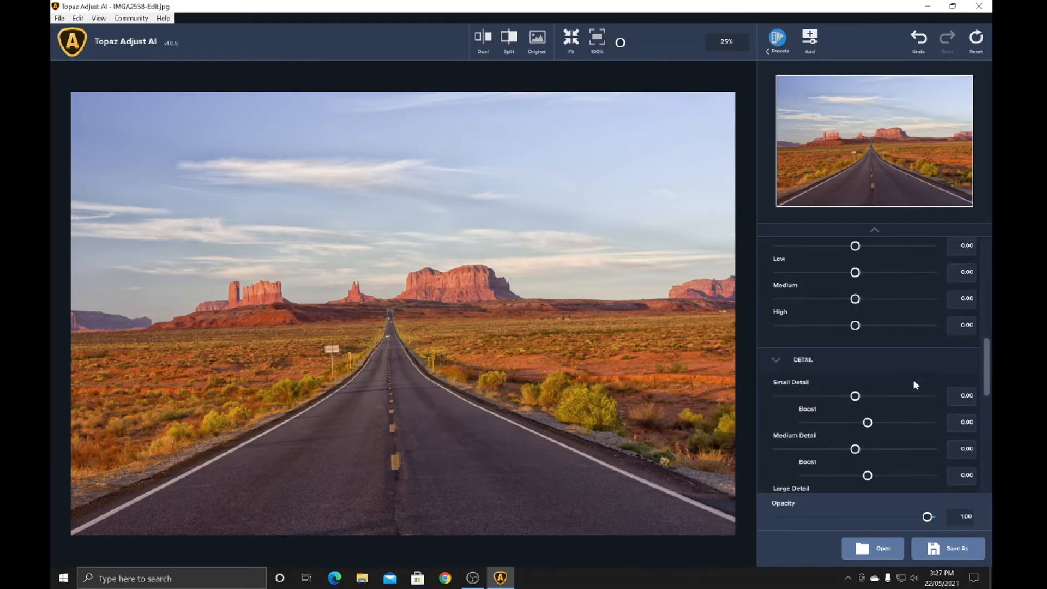
scroll(915, 385, up, 8)
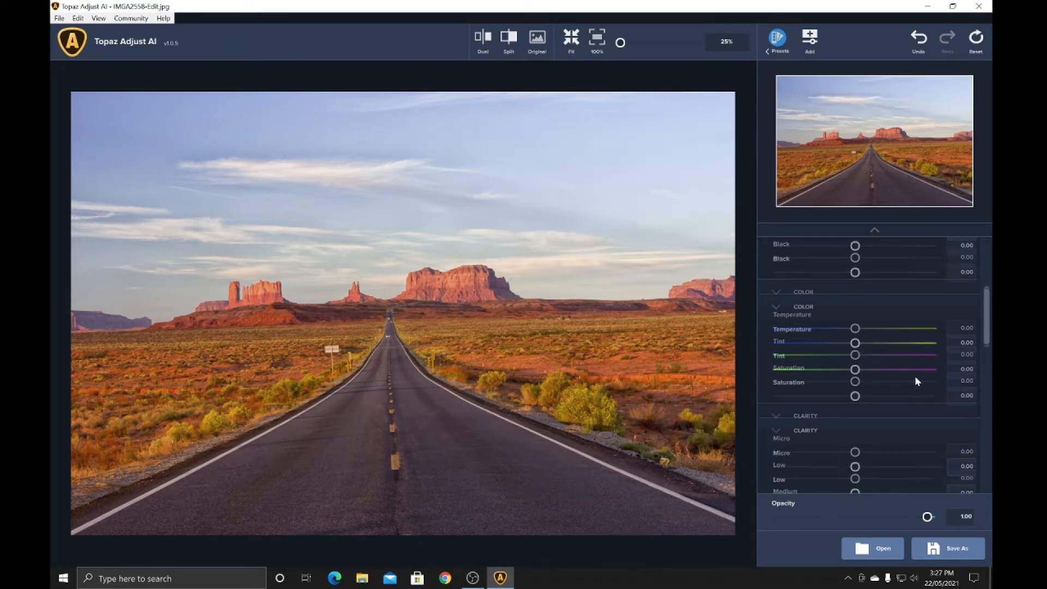
scroll(915, 380, up, 4)
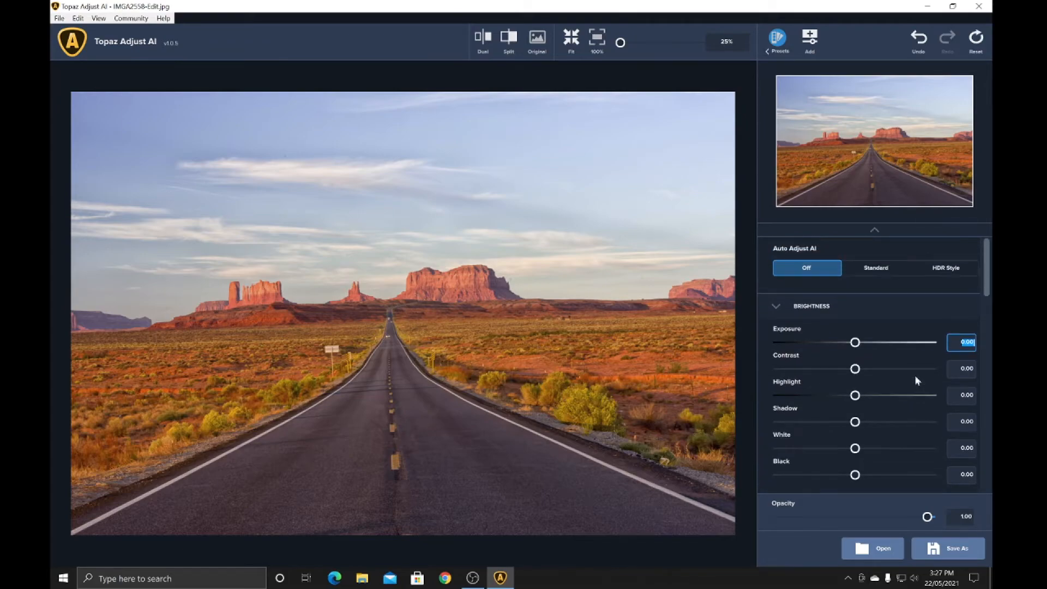
scroll(916, 376, down, 1)
scroll(916, 376, up, 1)
scroll(924, 368, down, 1)
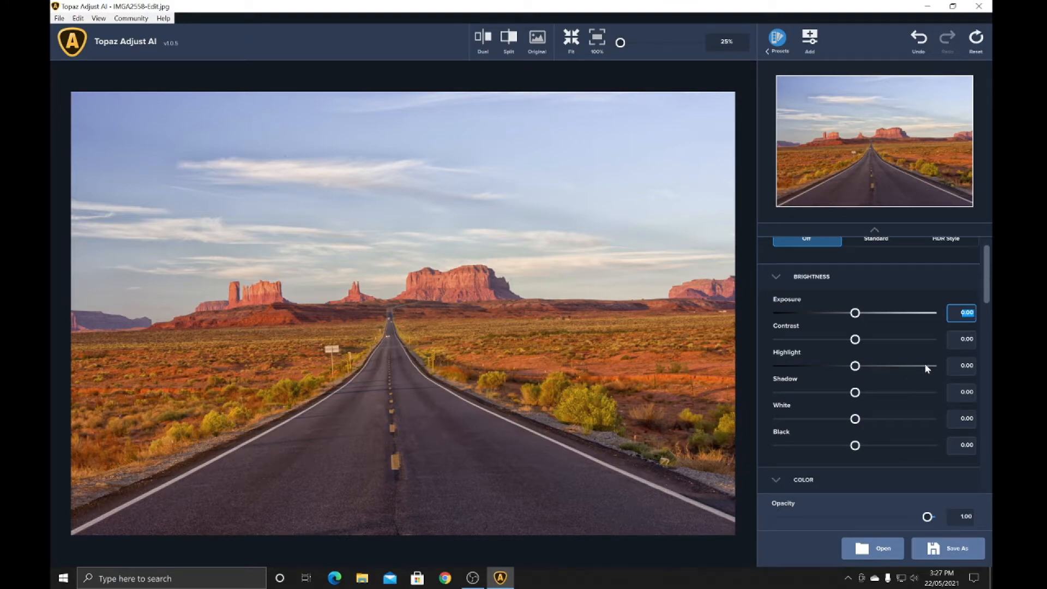
scroll(925, 363, up, 1)
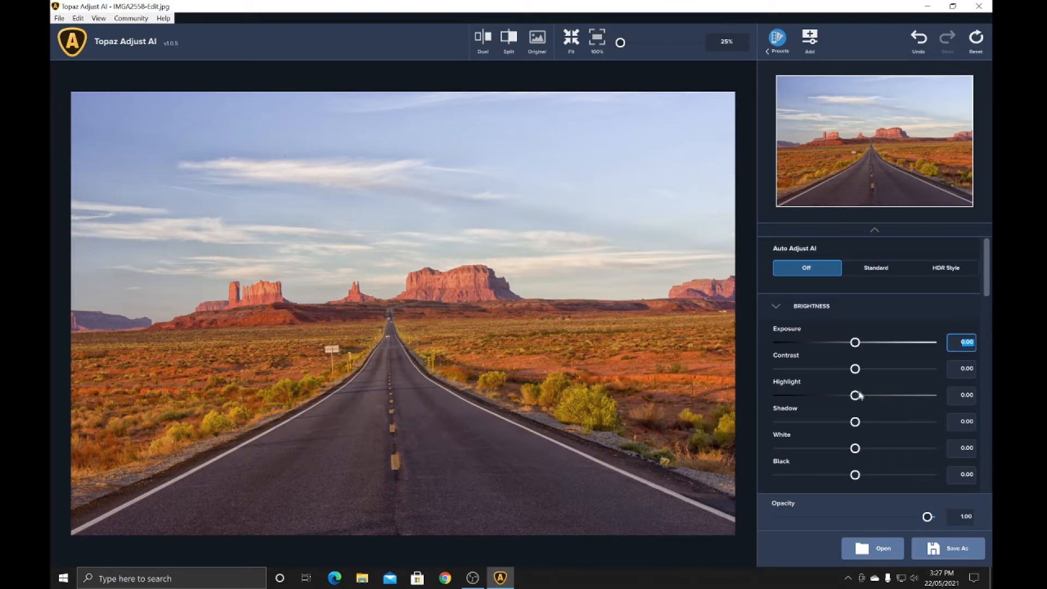
Try lowering Highlight to about -0.76 and restore it to 0.00
drag(855, 395, 800, 397)
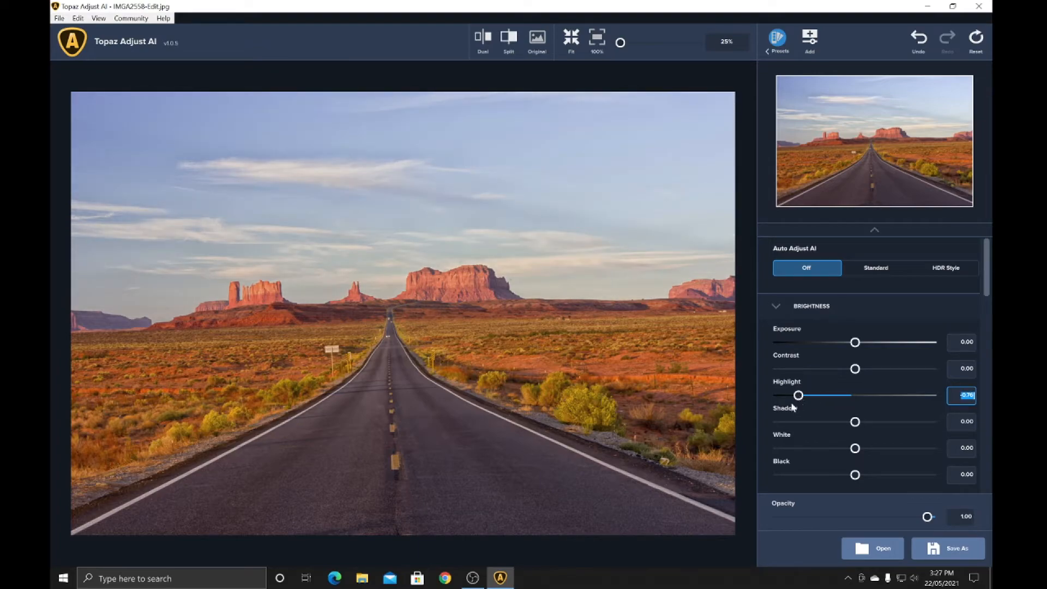
double_click(798, 399)
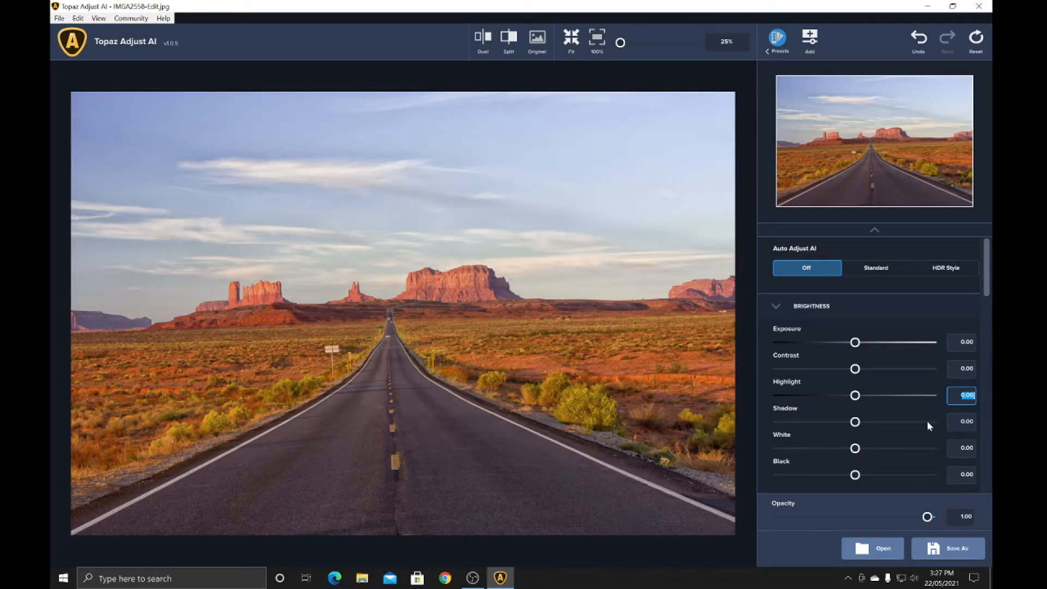
Try the photo's Contrast at 0.57, and lower it to -0.43
drag(855, 369, 898, 372)
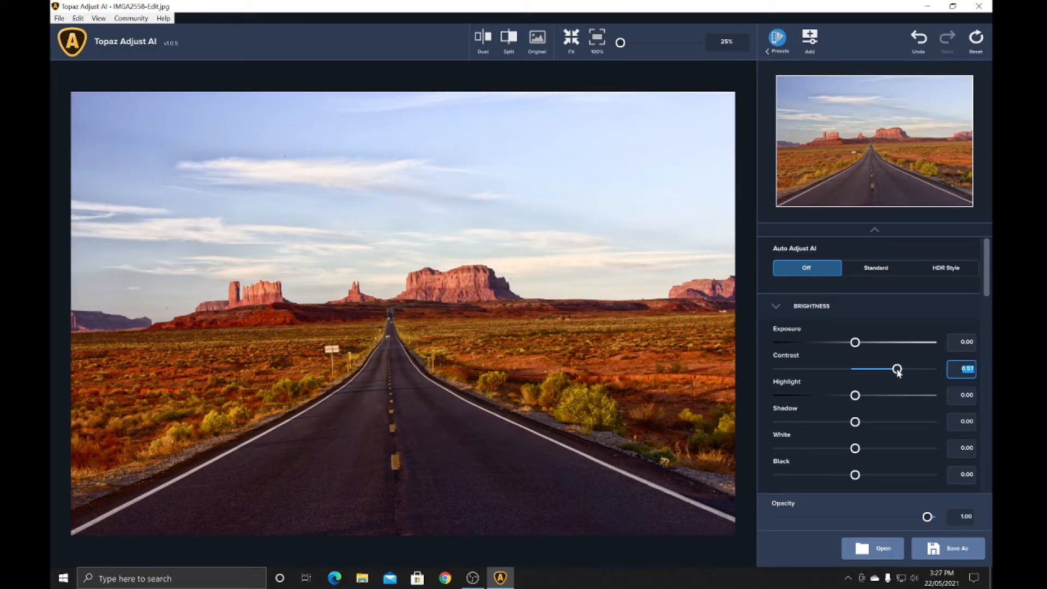
drag(898, 372, 828, 371)
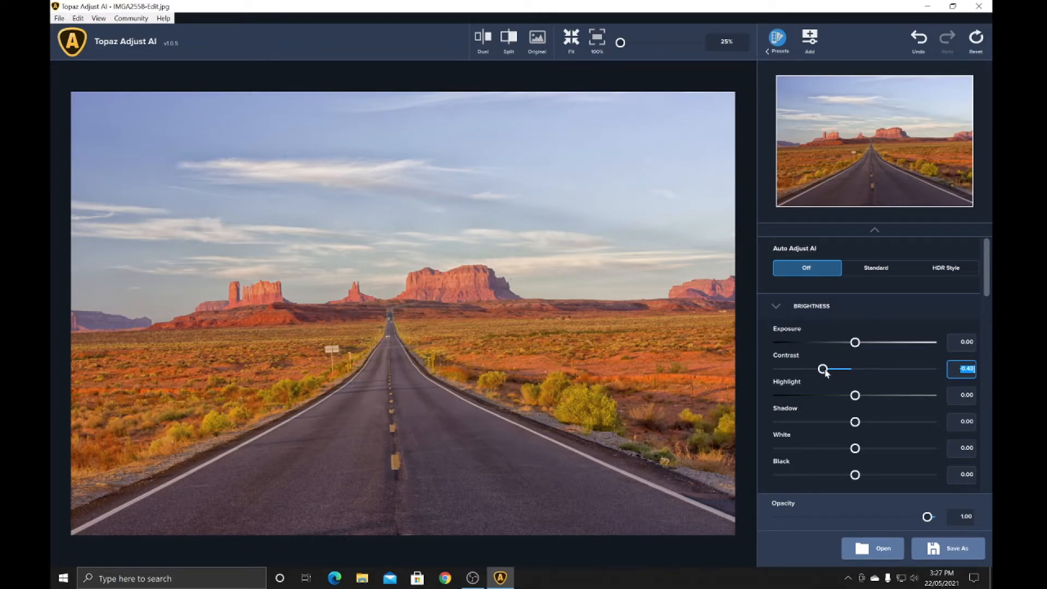